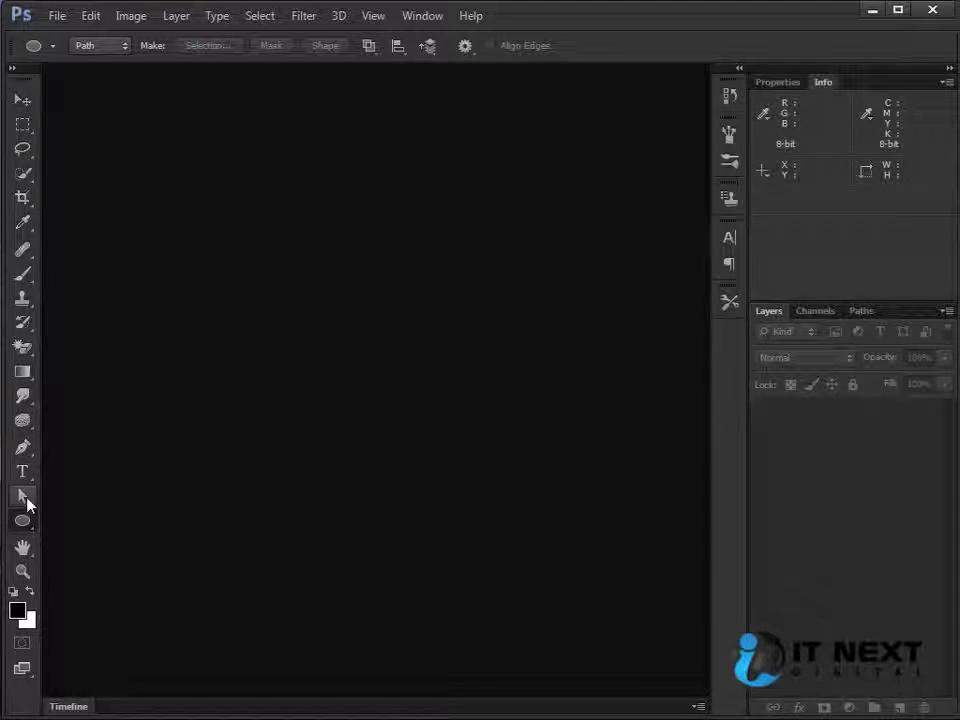
Choose the Direct Selection Tool and bring up the Open dialog on the Stock Photo folder
click(26, 497)
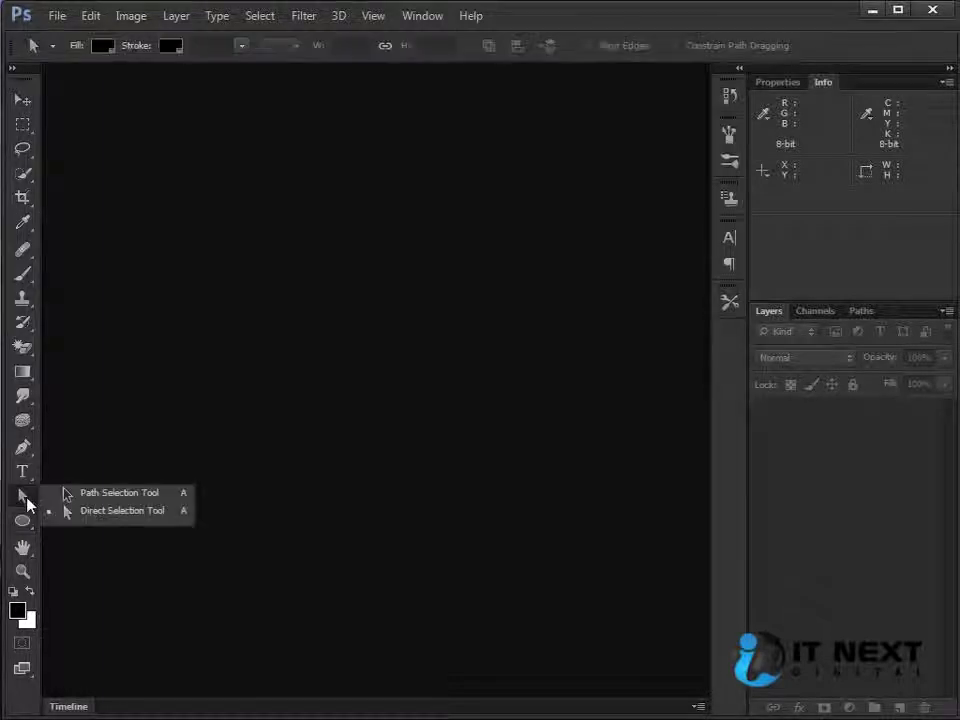
click(180, 512)
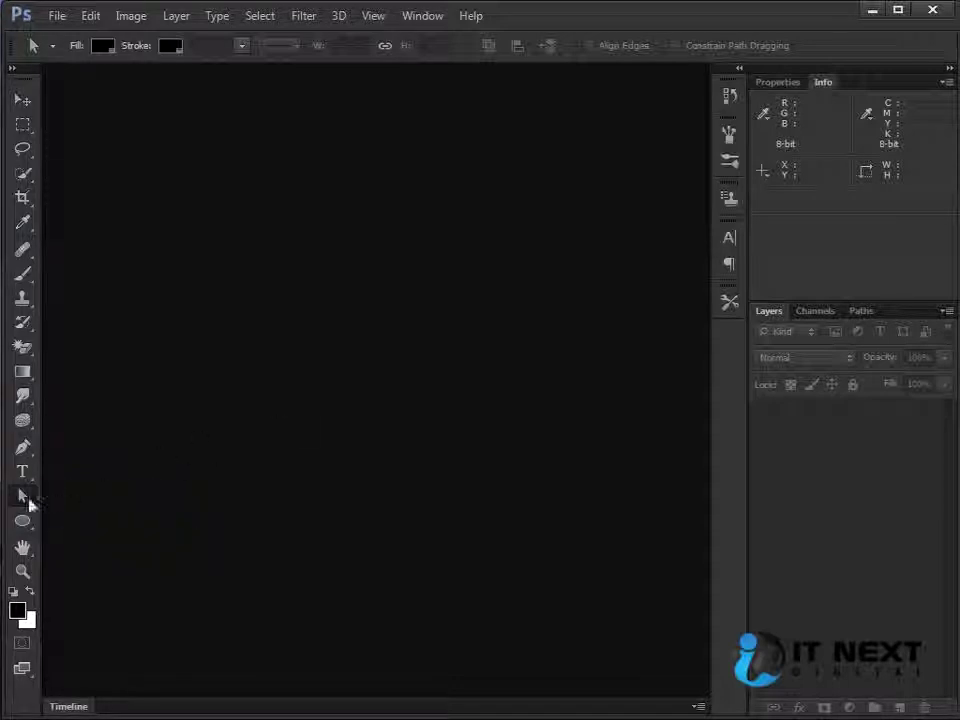
double_click(306, 354)
Dismiss the Open dialog and create a blank 873×672 px, 150 ppi document, Untitled-1
drag(625, 257, 622, 337)
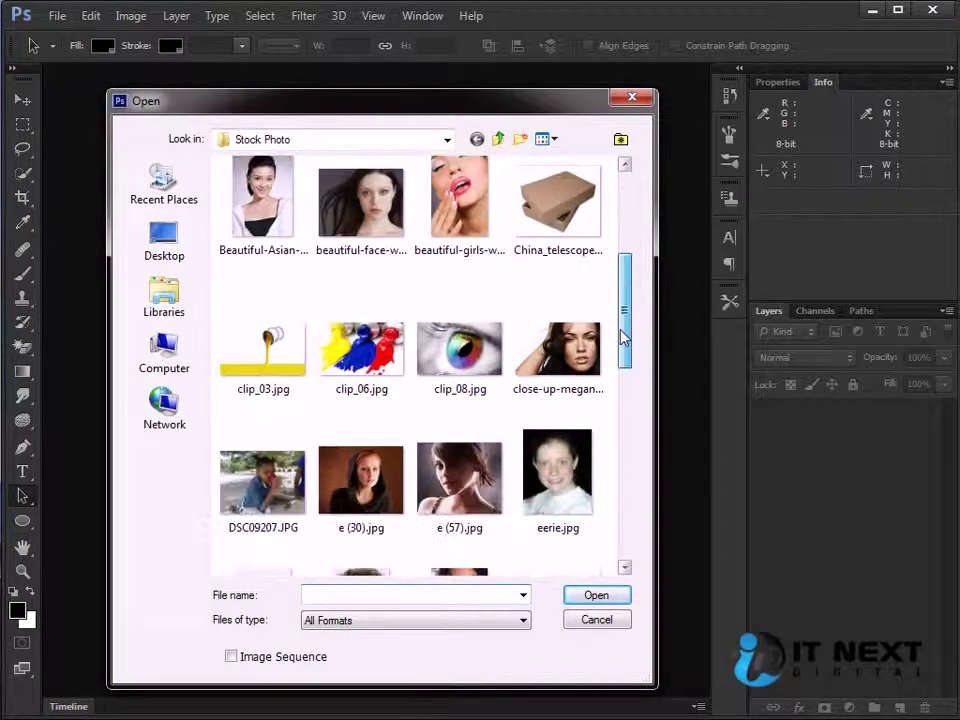
click(632, 97)
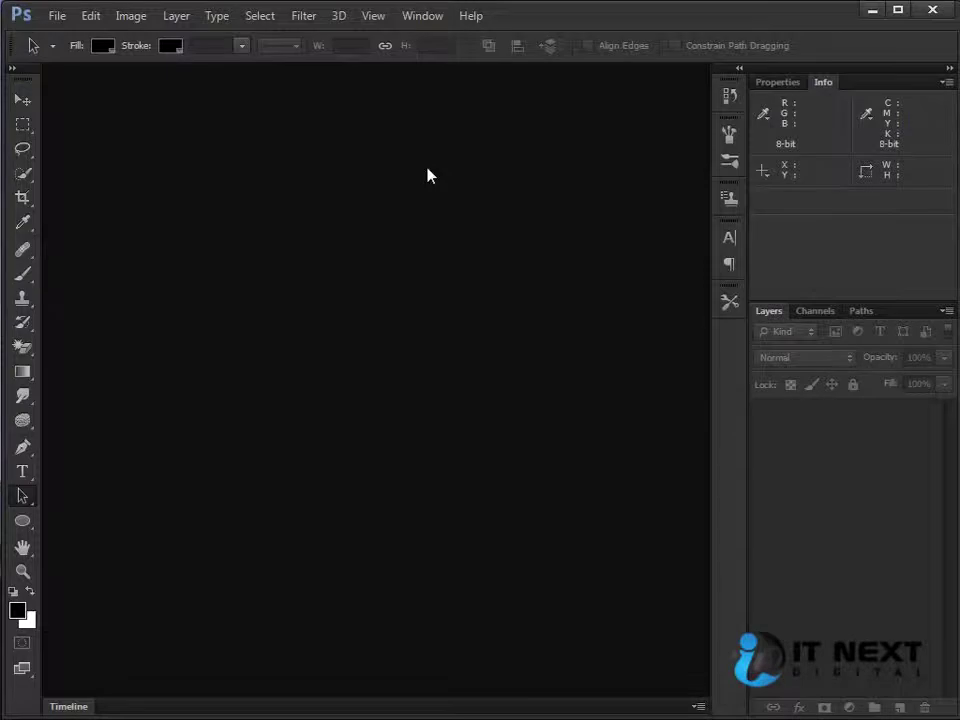
key(ctrl+n)
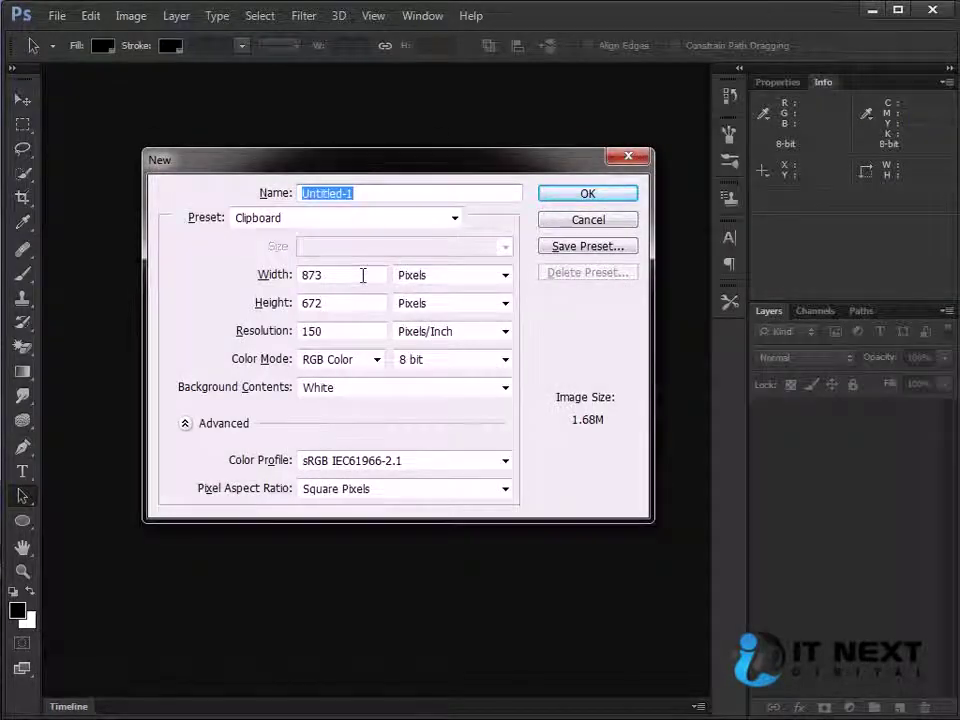
click(341, 303)
click(566, 196)
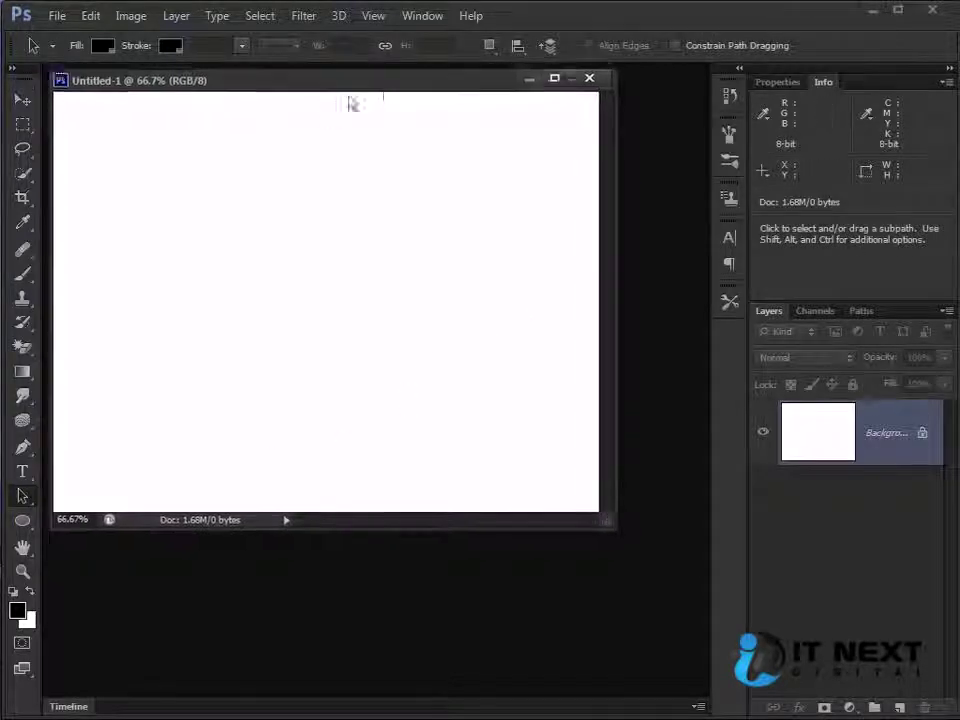
click(25, 526)
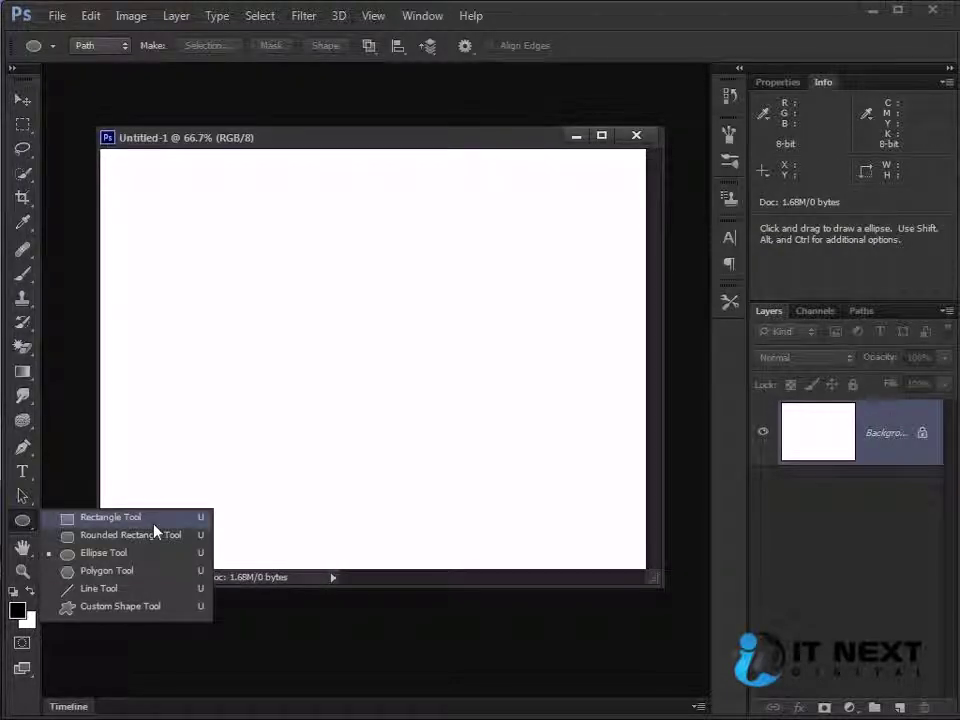
Draw a test rectangle path, then try Shift-added Rectangular Marquee selections, undo and deselect
click(154, 522)
mouse_move(210, 247)
mouse_down()
mouse_move(447, 411)
mouse_move(517, 473)
mouse_move(471, 343)
mouse_move(465, 351)
mouse_move(437, 306)
mouse_move(432, 398)
mouse_up()
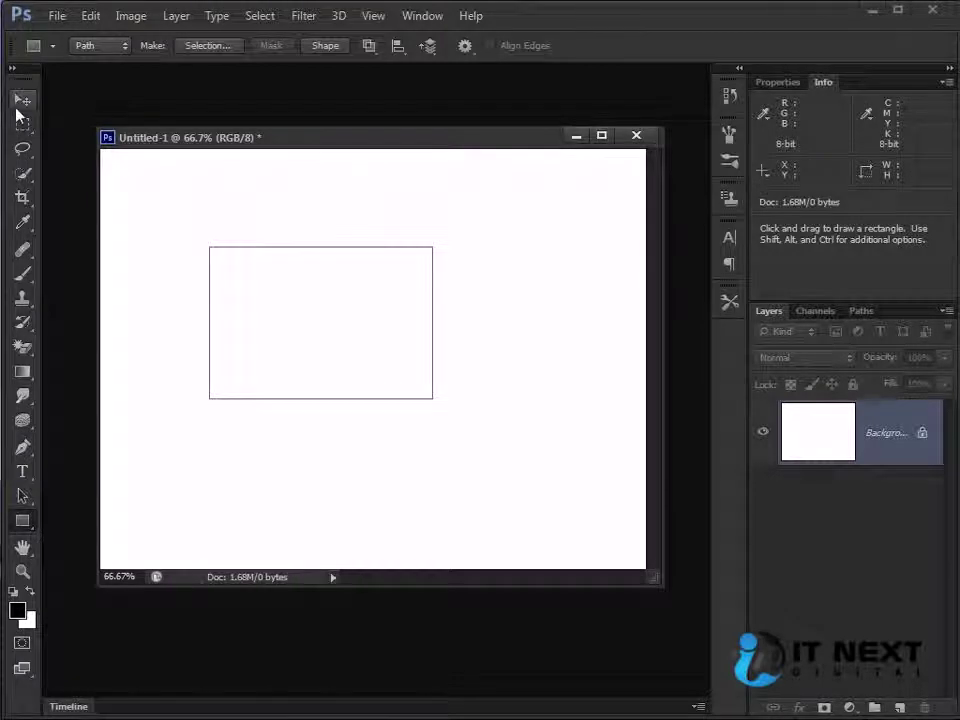
click(22, 125)
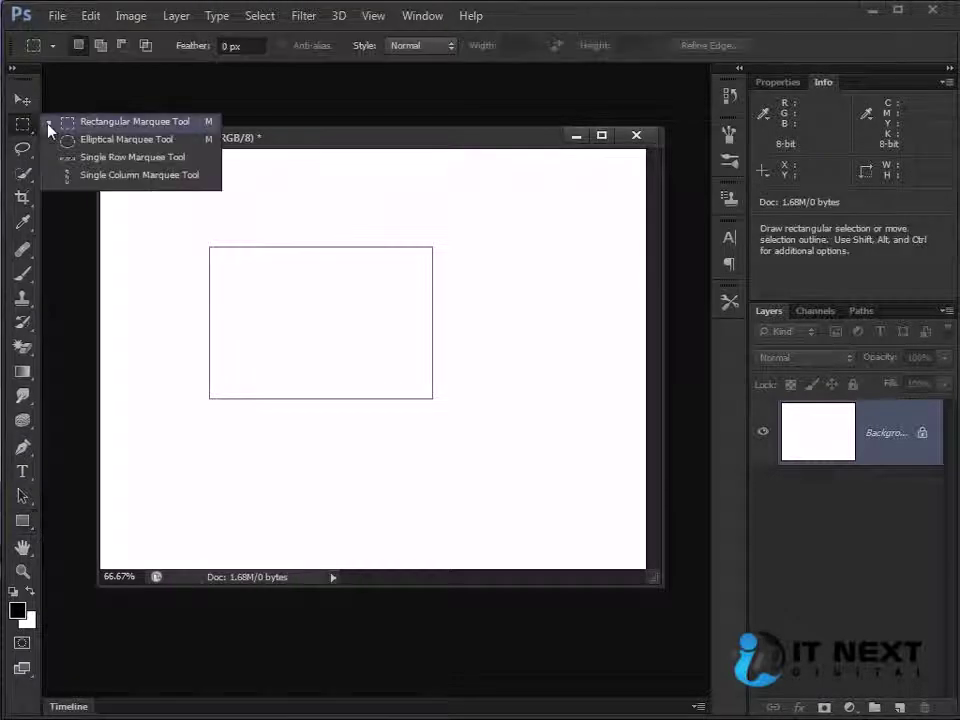
click(535, 150)
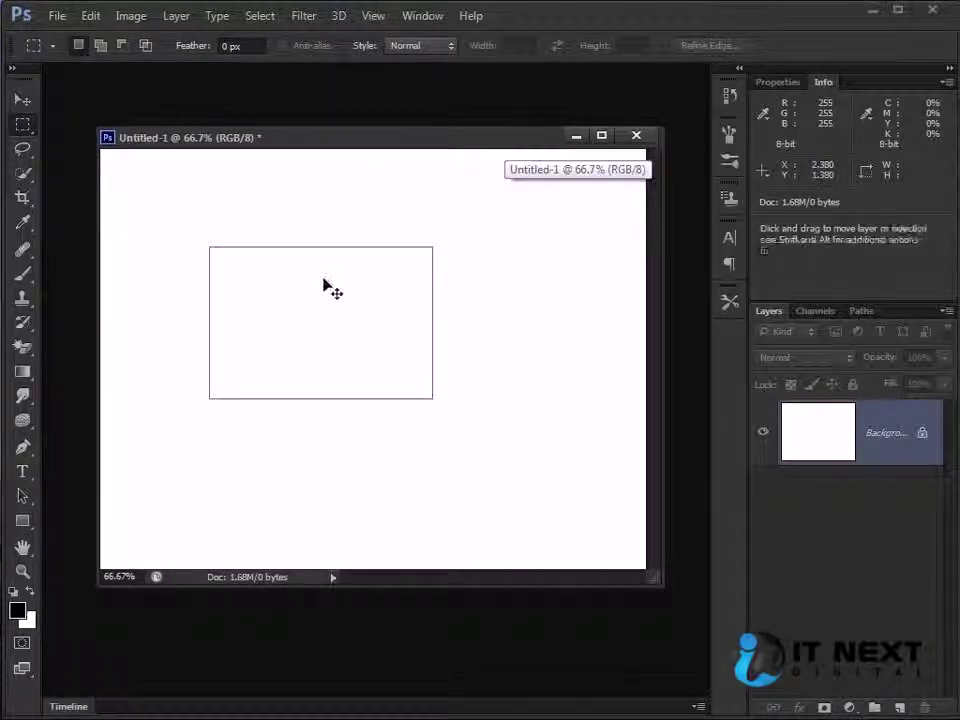
drag(189, 210, 430, 376)
drag(370, 338, 516, 459)
drag(488, 297, 572, 391)
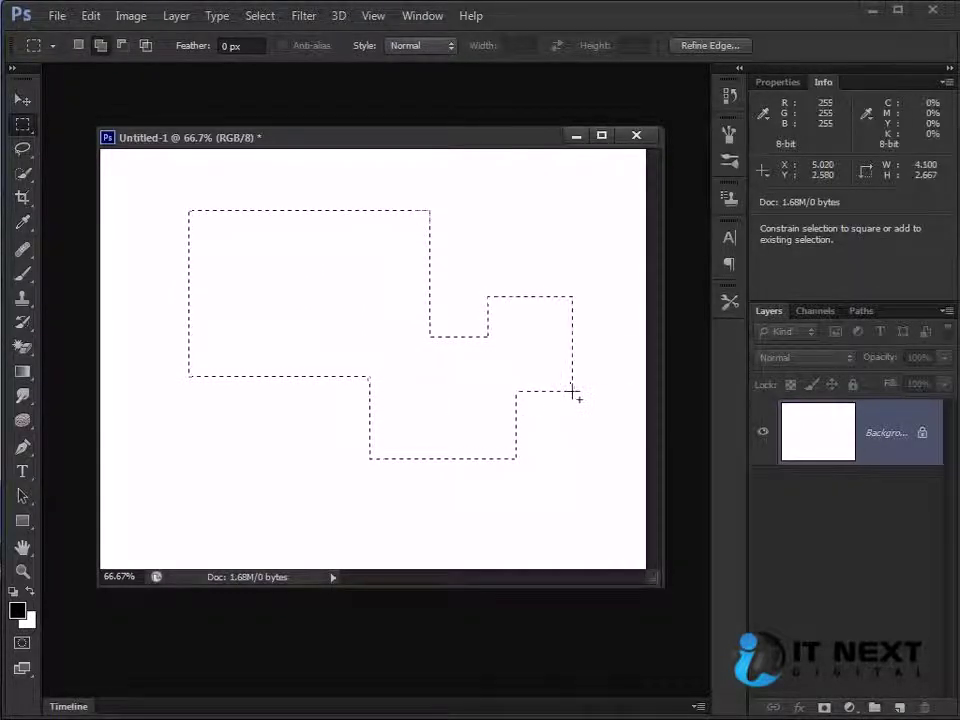
key(ctrl+alt+z)
key(ctrl+alt+z)
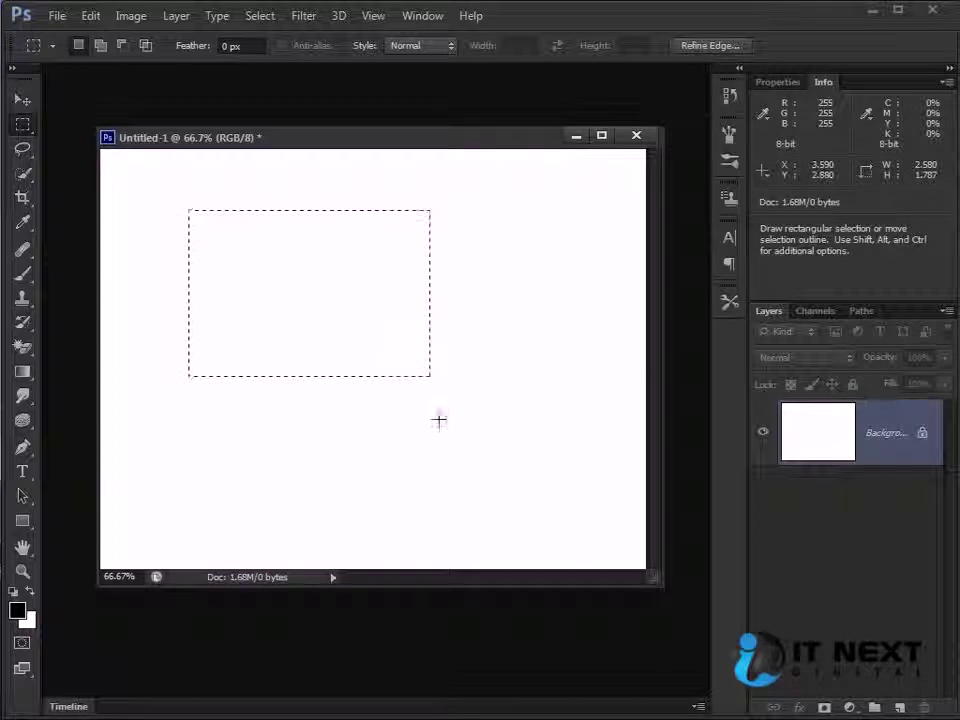
key(ctrl+d)
Draw six overlapping rectangle paths across the canvas in Path mode
click(24, 523)
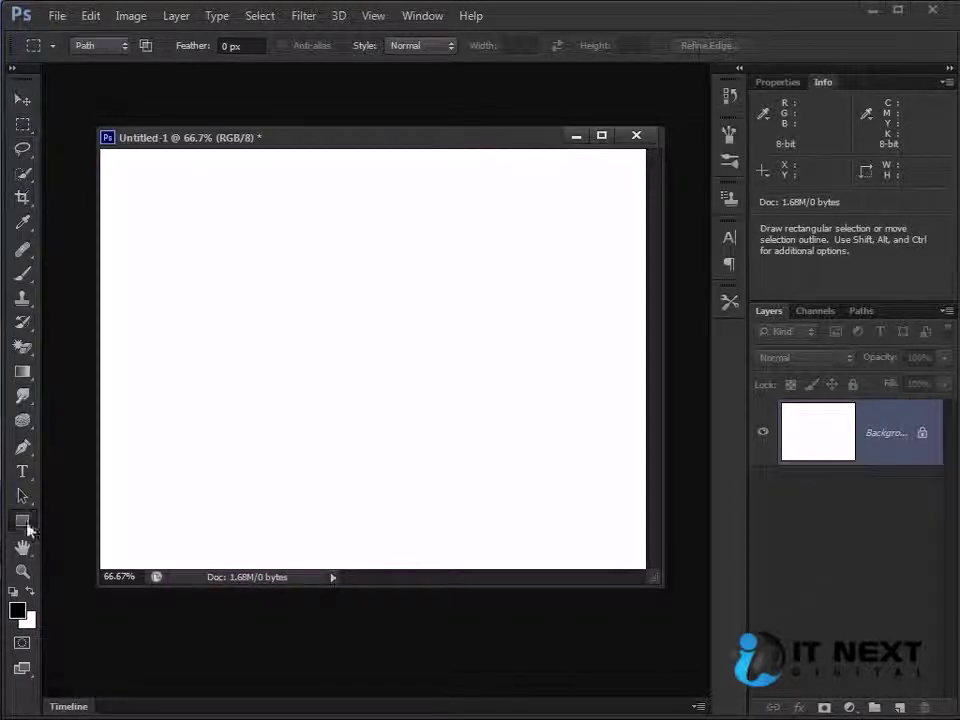
drag(178, 217, 391, 429)
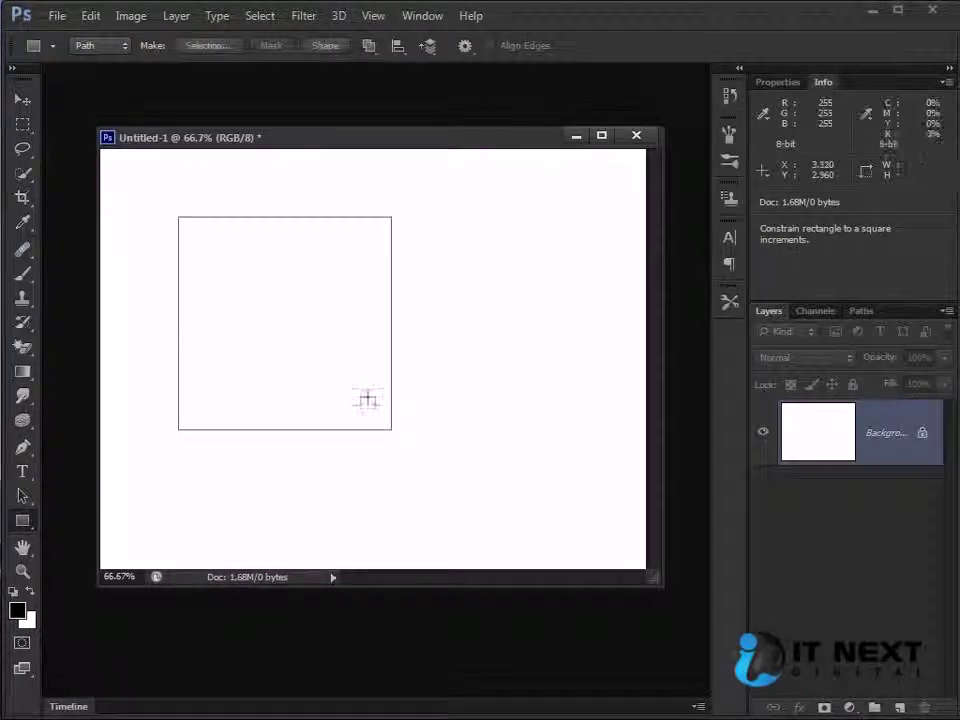
drag(317, 351, 467, 484)
drag(342, 258, 543, 423)
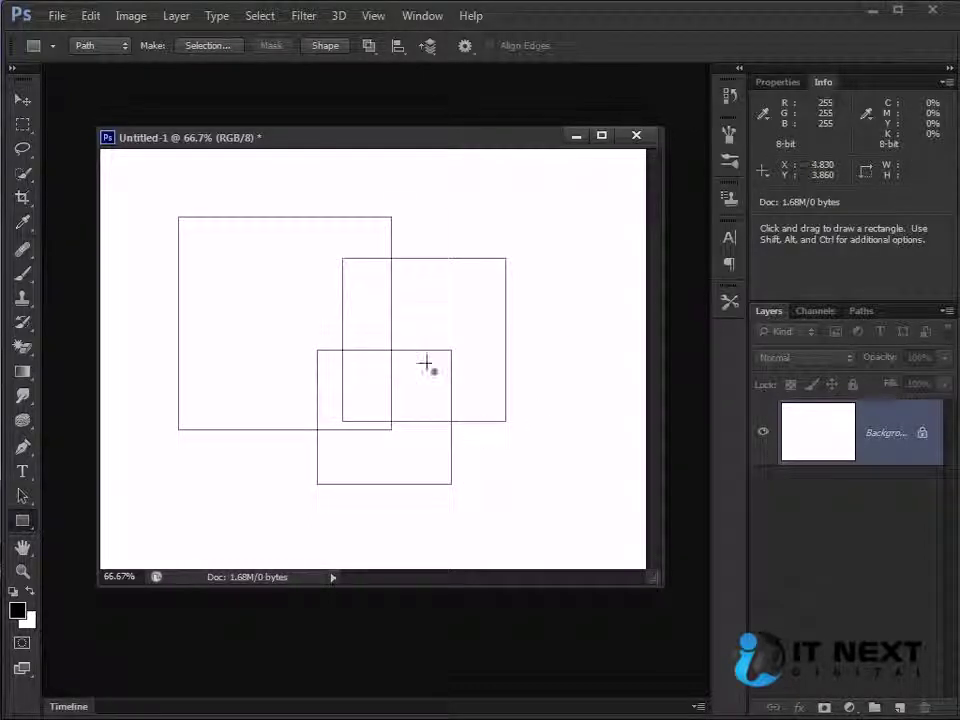
drag(425, 317, 577, 450)
drag(458, 225, 541, 299)
drag(146, 192, 272, 311)
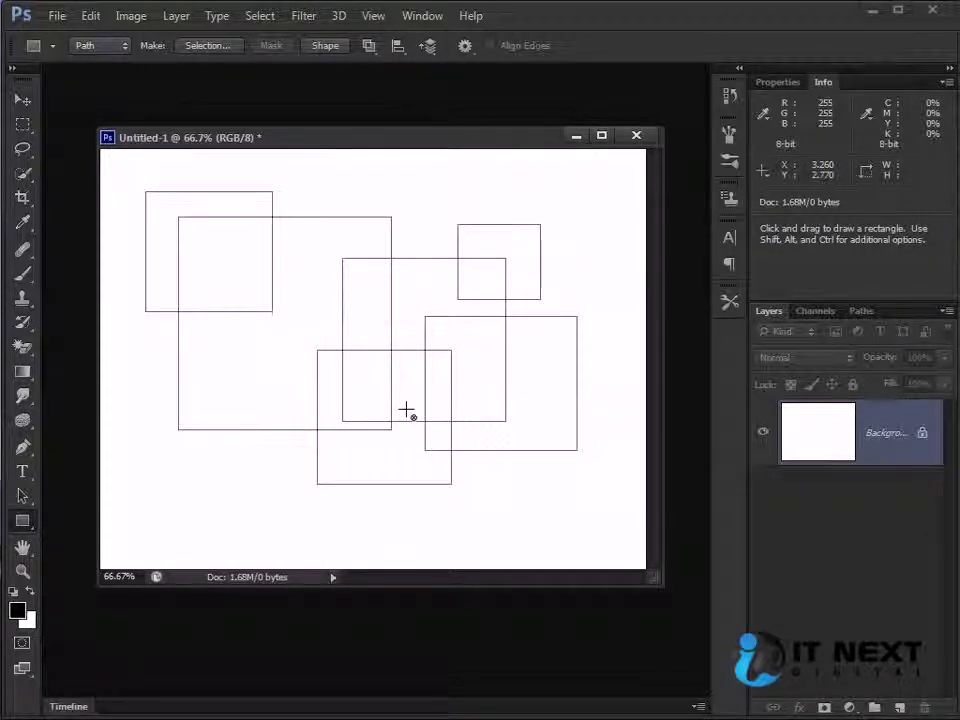
Check the work path in the Paths panel, load it as a selection, then deselect
click(862, 311)
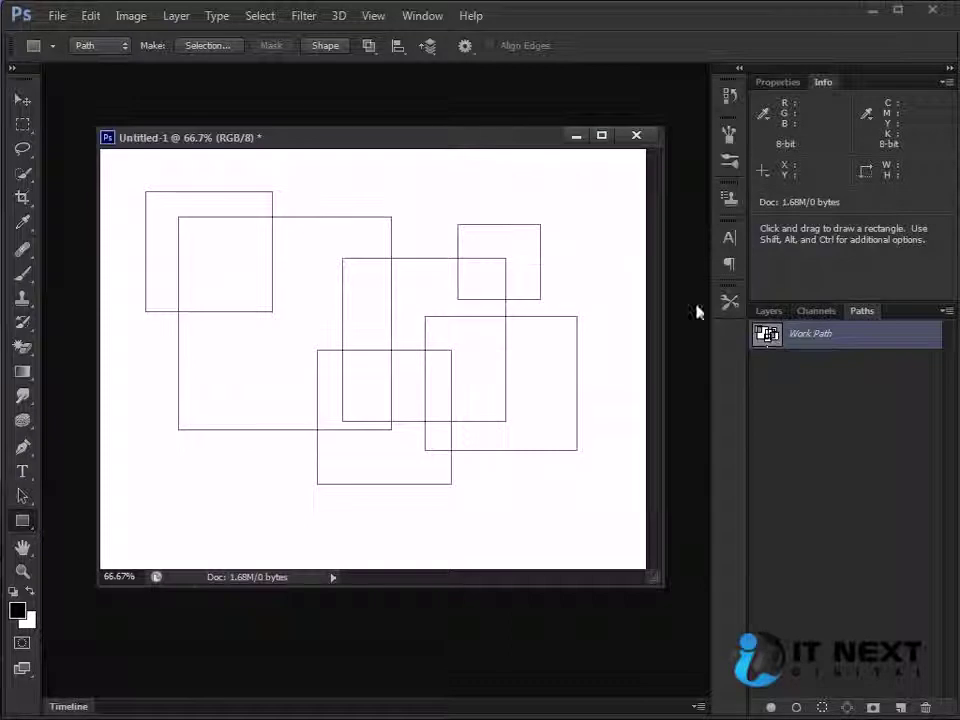
click(115, 46)
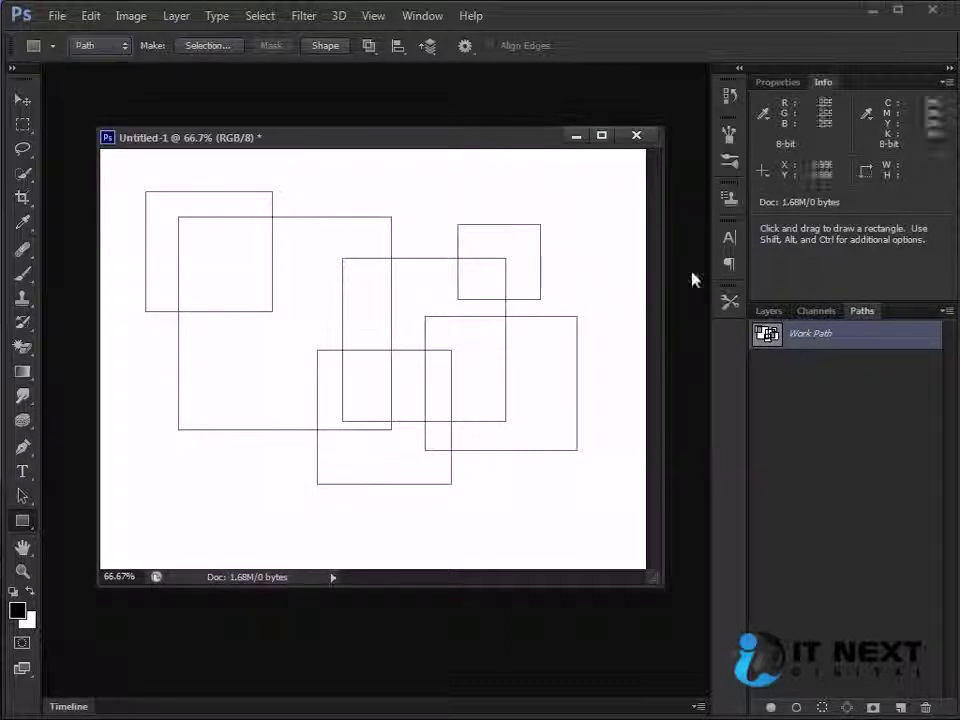
click(767, 312)
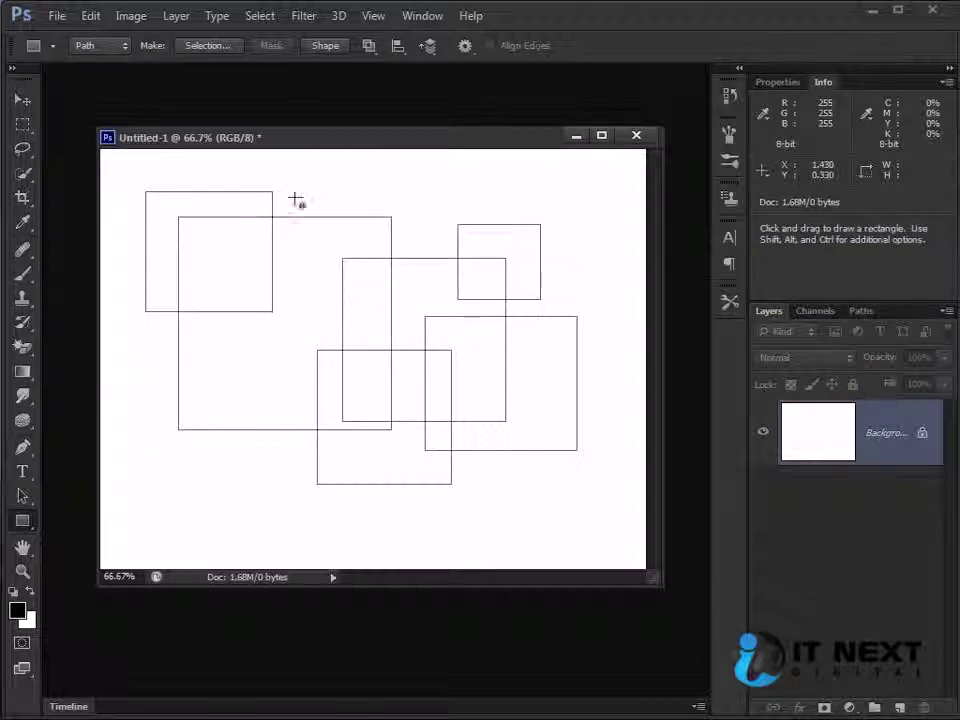
click(22, 100)
key(ctrl+Return)
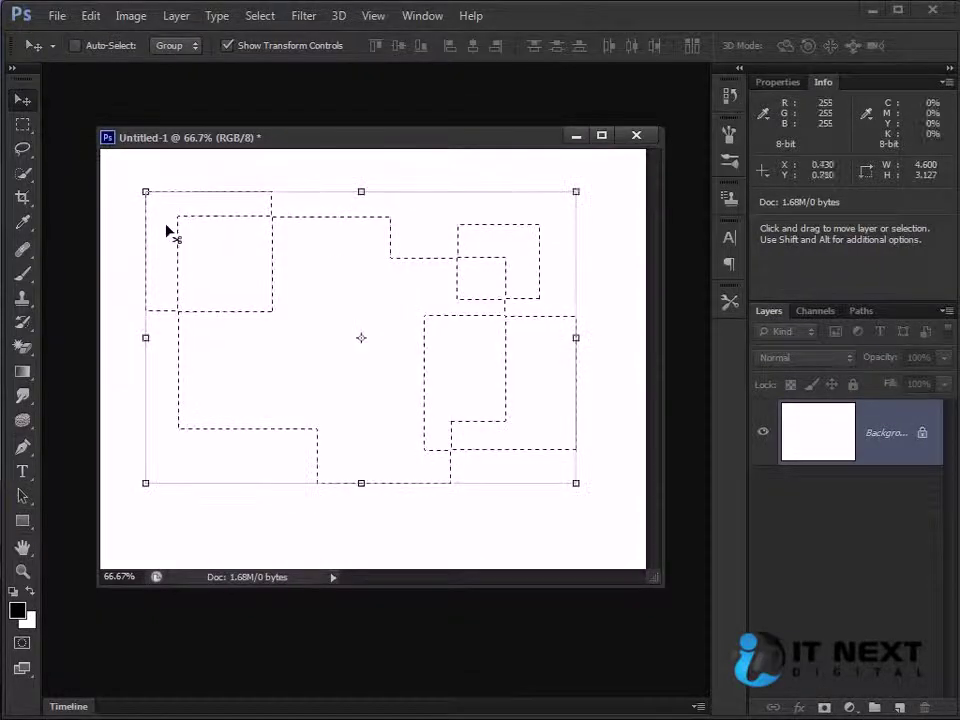
key(ctrl+d)
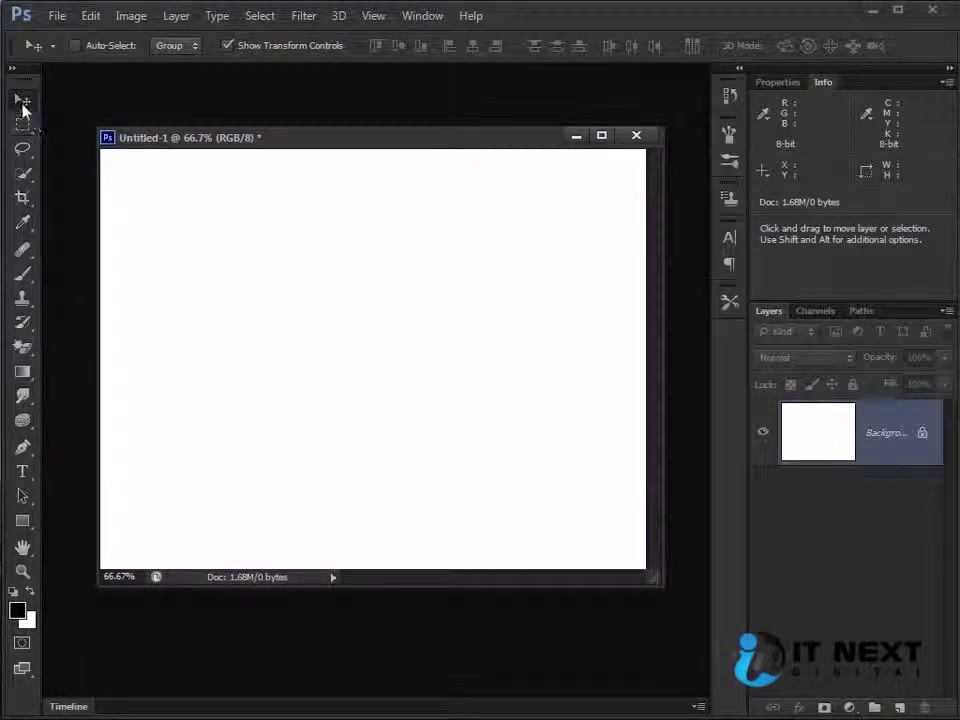
Draw another rectangle path and switch the Rectangle Tool mode to Shape
click(22, 521)
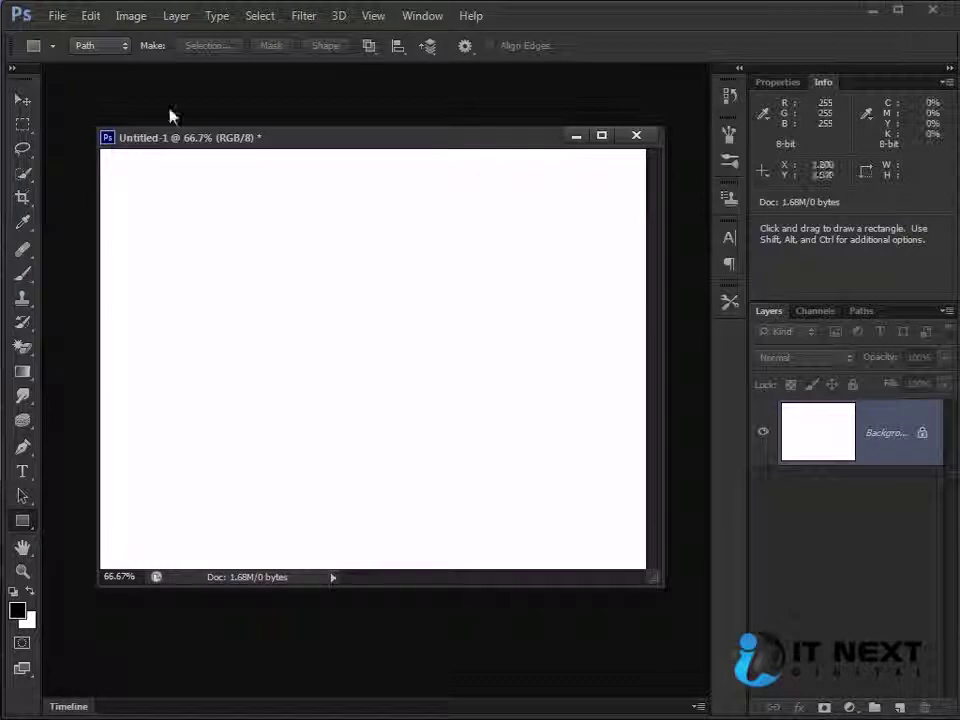
drag(191, 218, 450, 460)
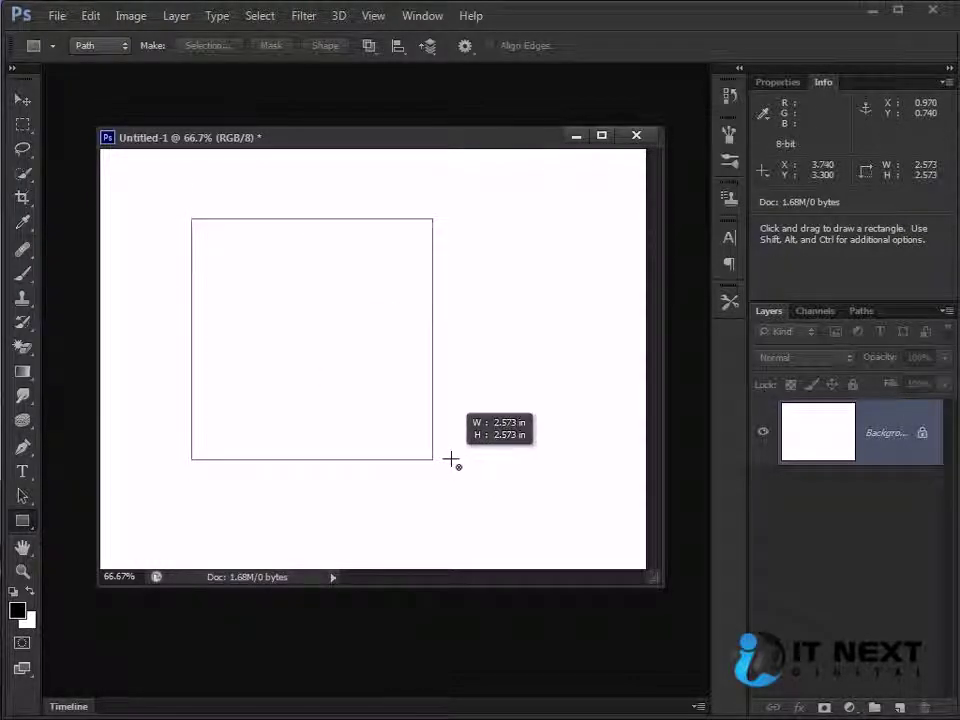
click(123, 46)
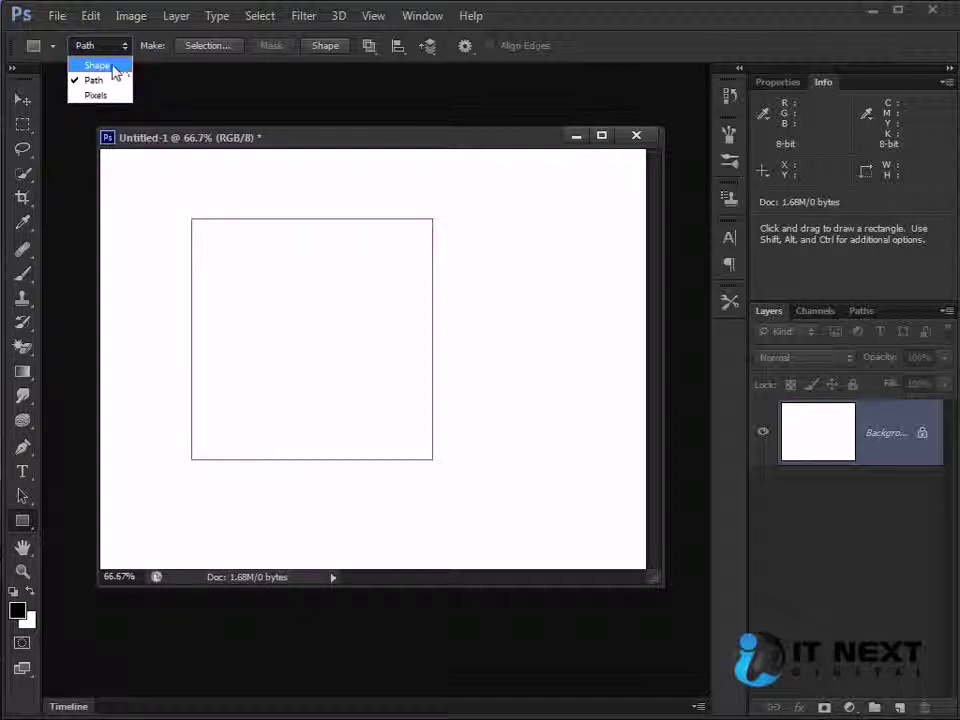
click(110, 66)
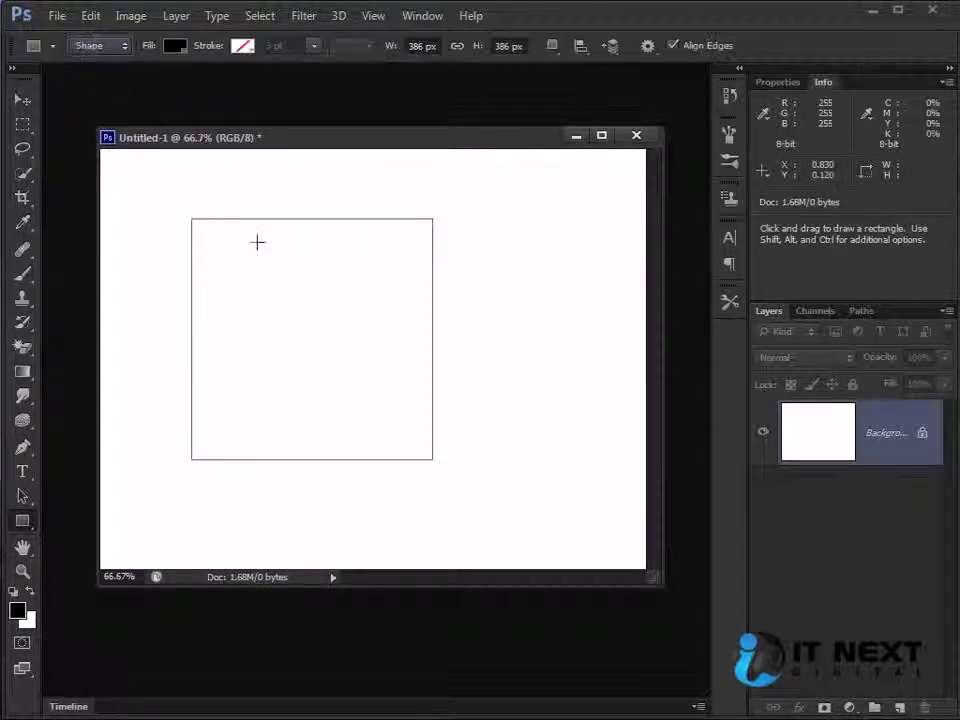
Set foreground to R255 G240 B0 and draw a yellow 465×380 rectangle shape
click(17, 611)
text(255)
key(Tab)
text(240)
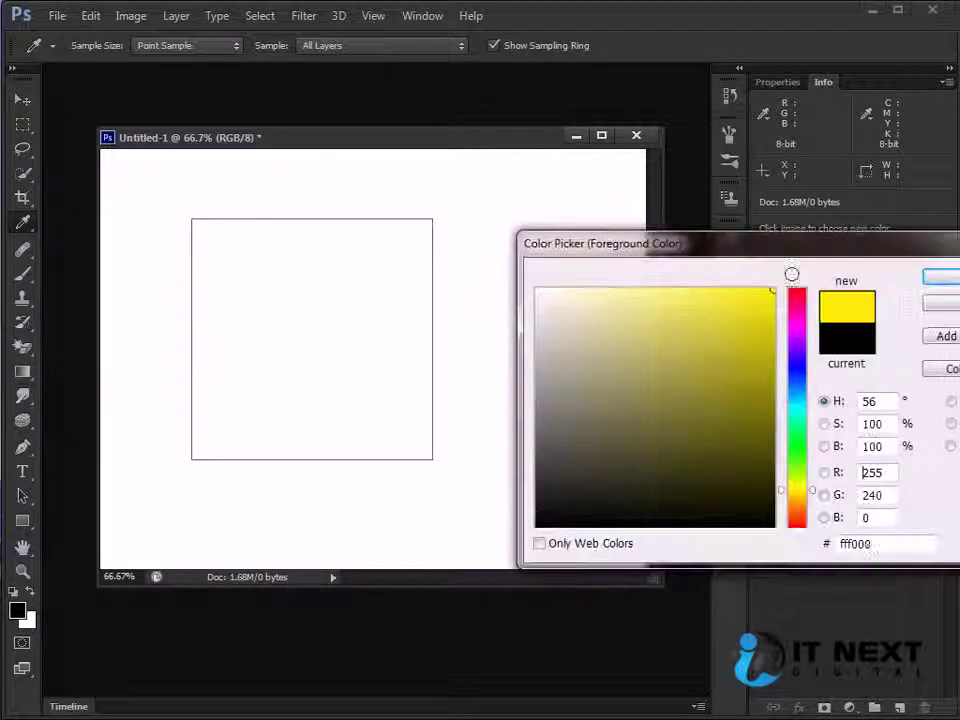
click(940, 277)
drag(159, 210, 449, 446)
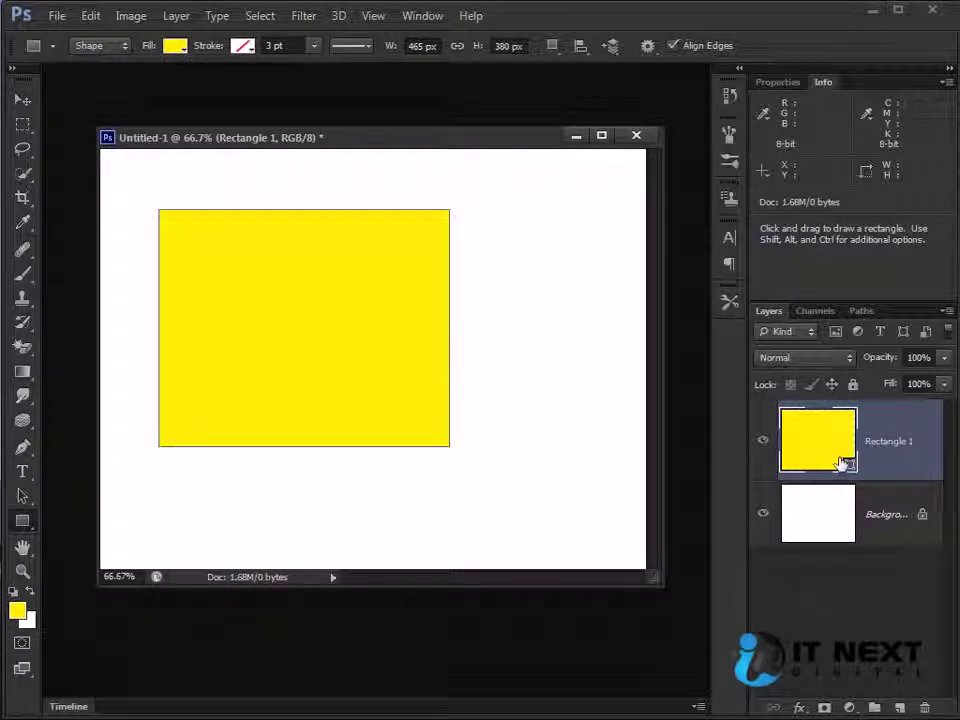
click(861, 311)
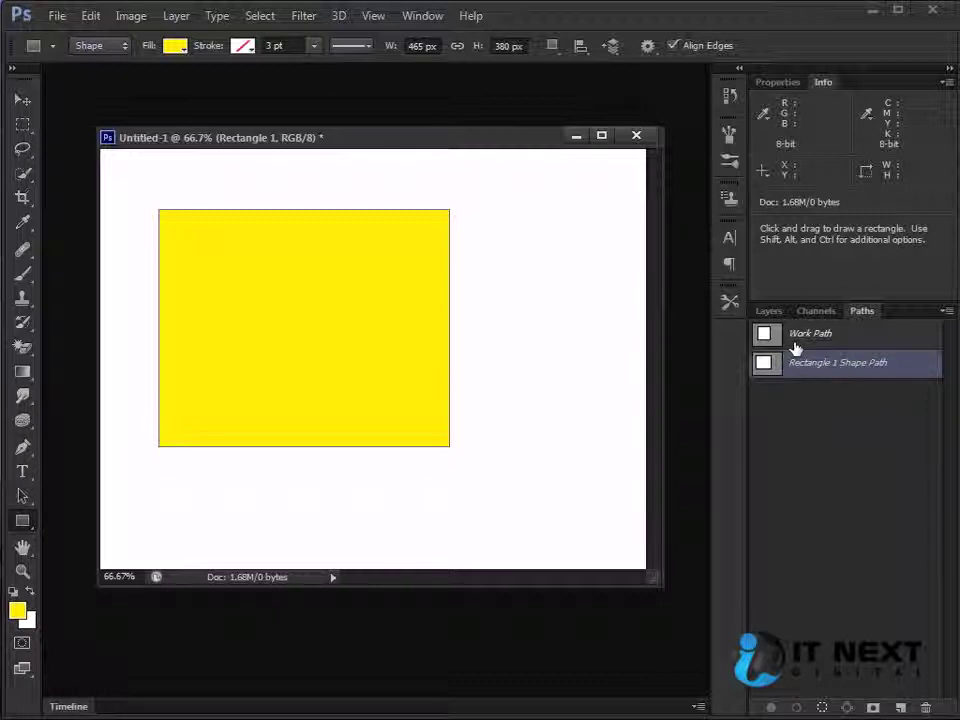
Close the document without saving and create a new blank Untitled-1
click(636, 135)
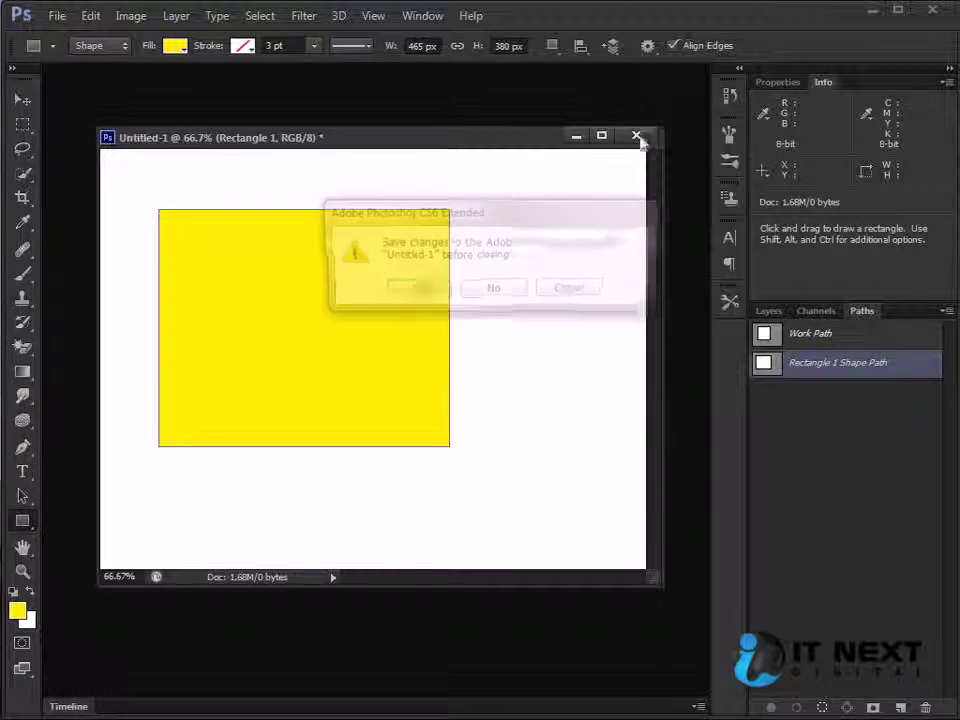
click(508, 294)
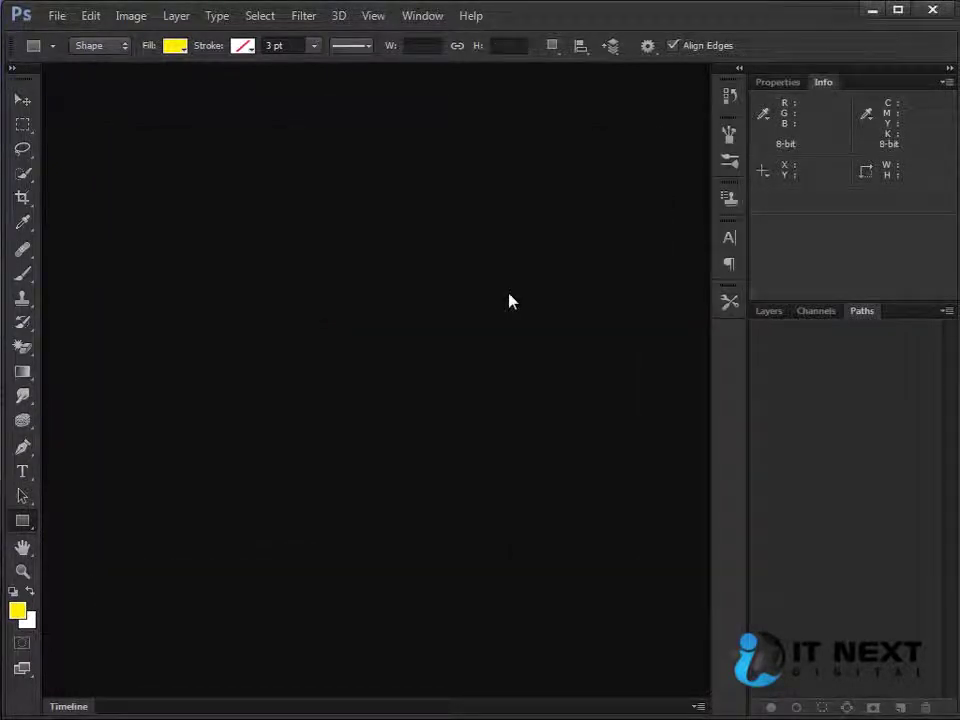
key(ctrl+n)
key(Return)
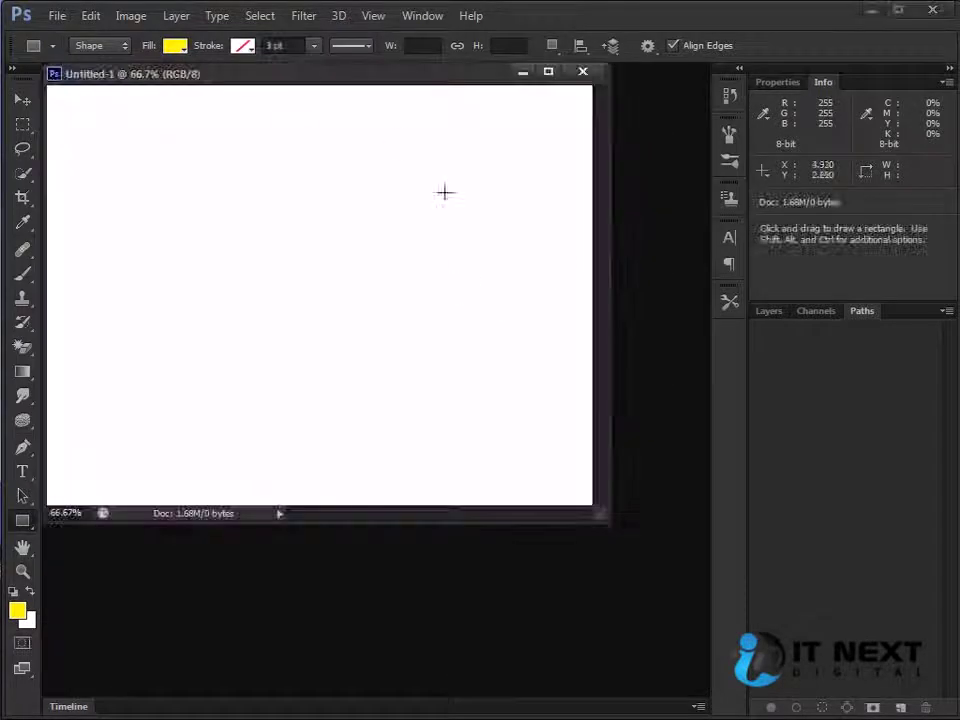
Set the foreground colour to pure red (ff0000) and select the Rectangle tool
click(18, 608)
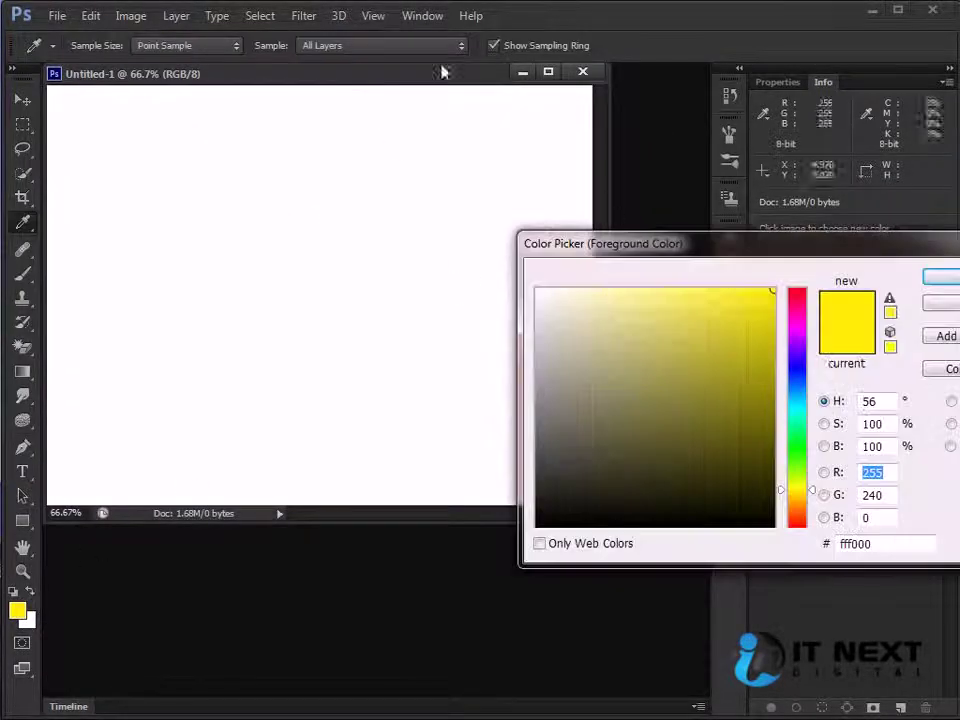
drag(790, 362, 796, 288)
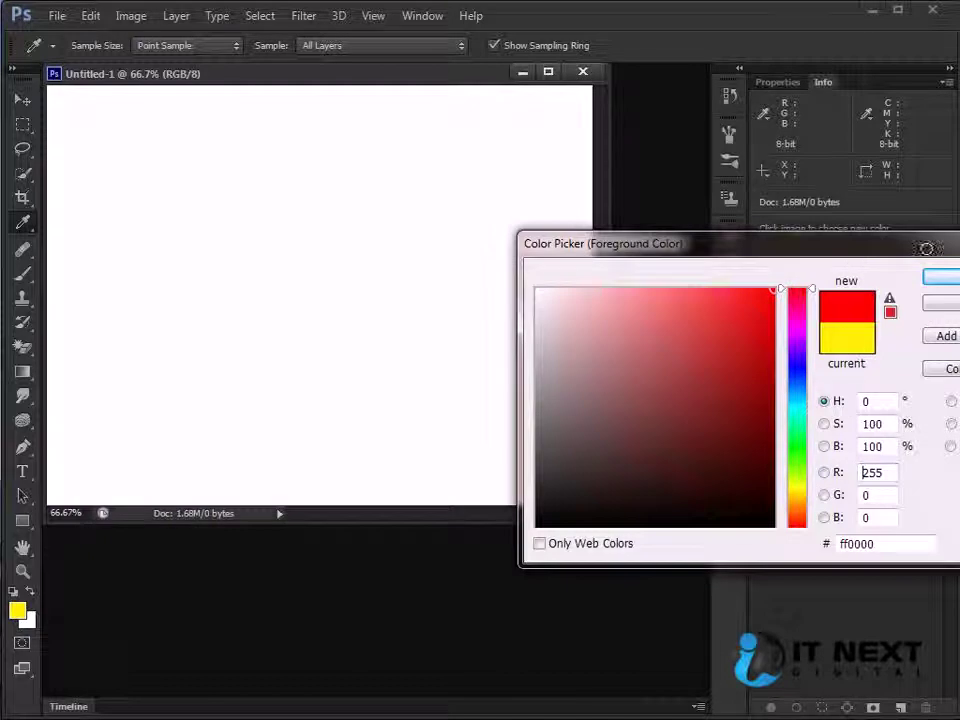
key(Return)
key(u)
Give new rectangle shapes a red fill and a blue 5 pt stroke
click(180, 47)
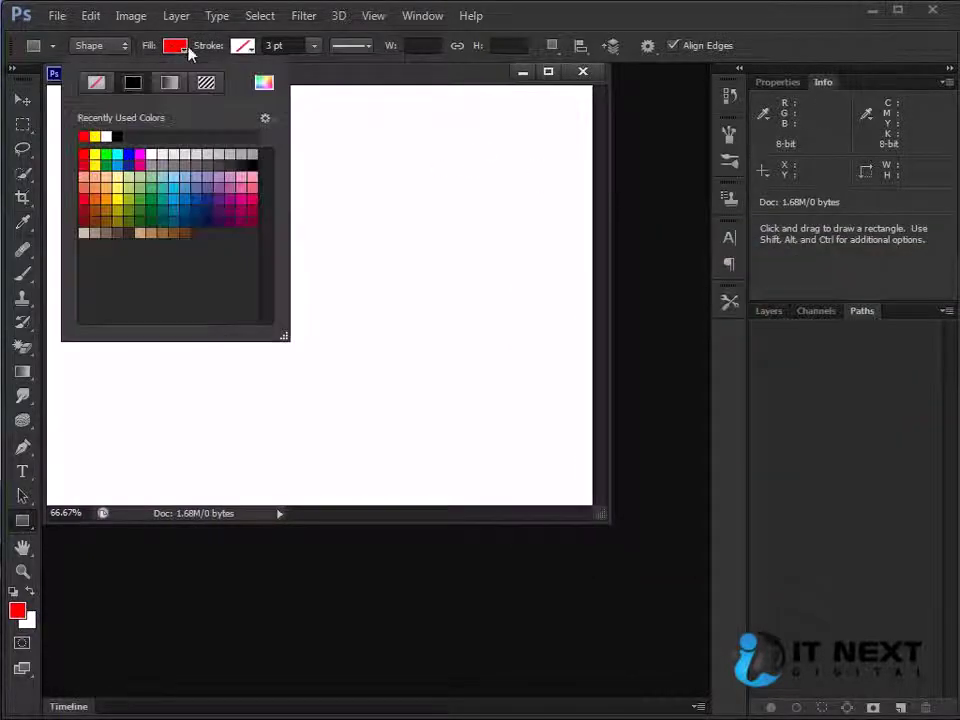
click(173, 47)
click(245, 47)
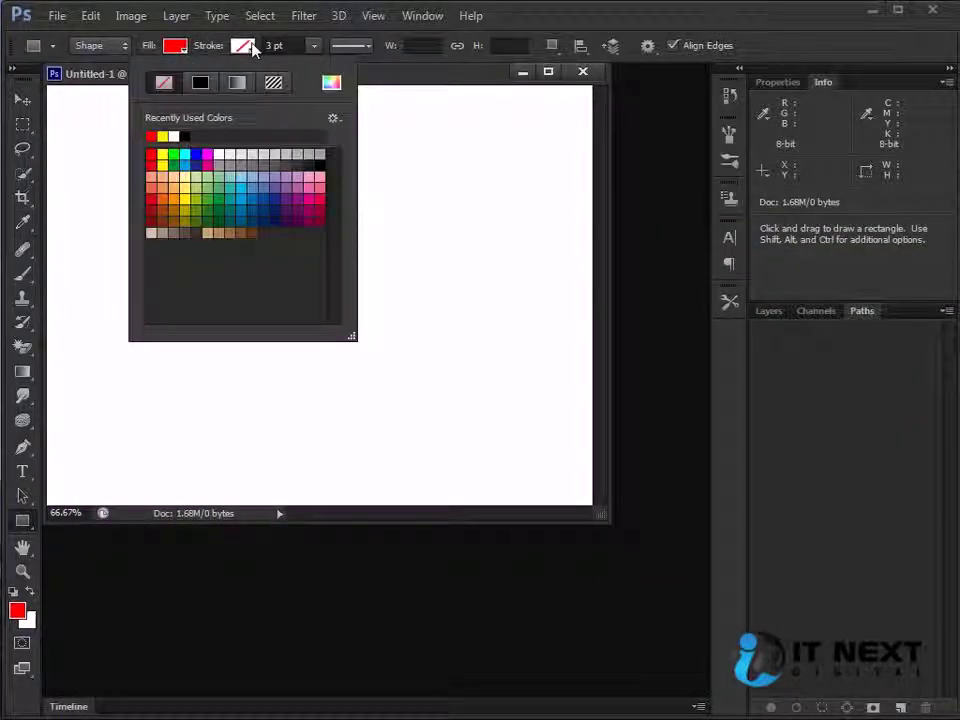
click(197, 154)
click(488, 75)
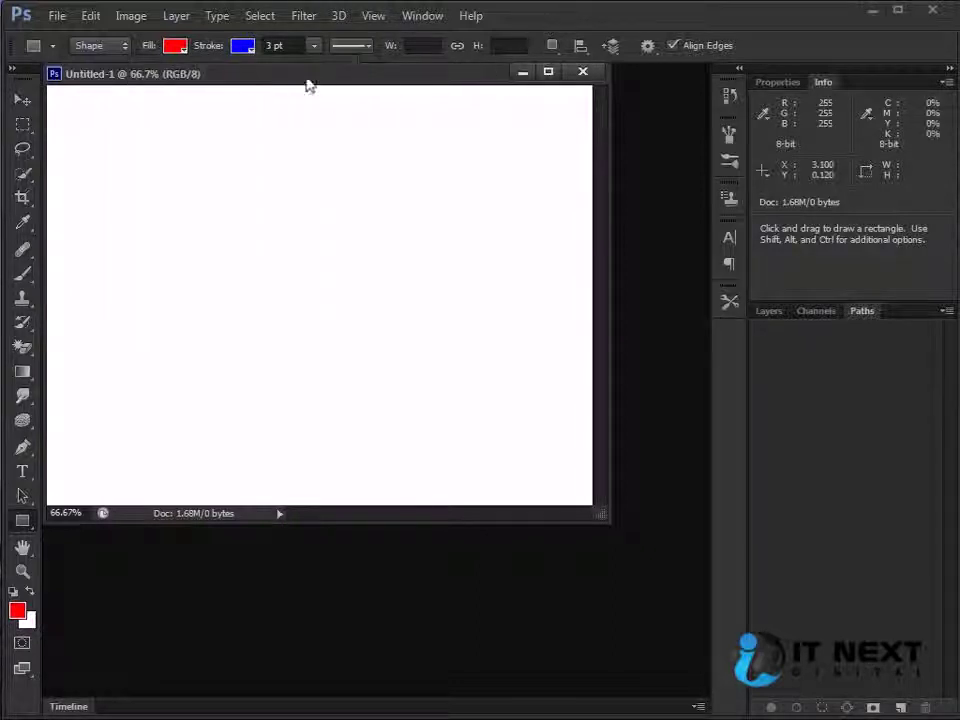
click(268, 45)
text(5)
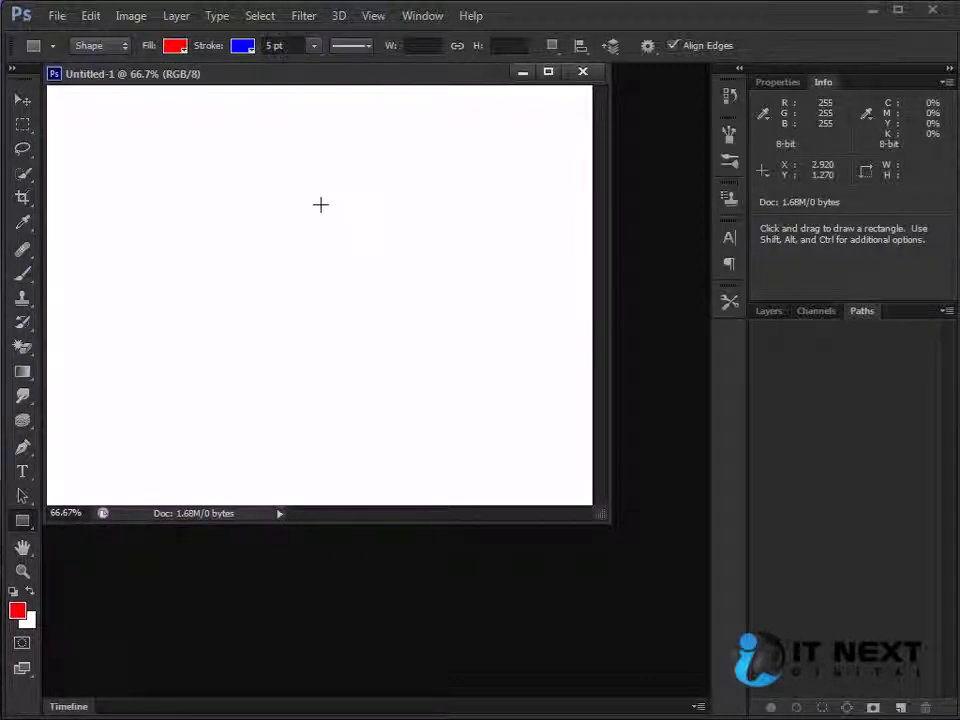
Draw a 434×434 px red square with blue border, then set the tool mode to Path
drag(170, 153, 438, 438)
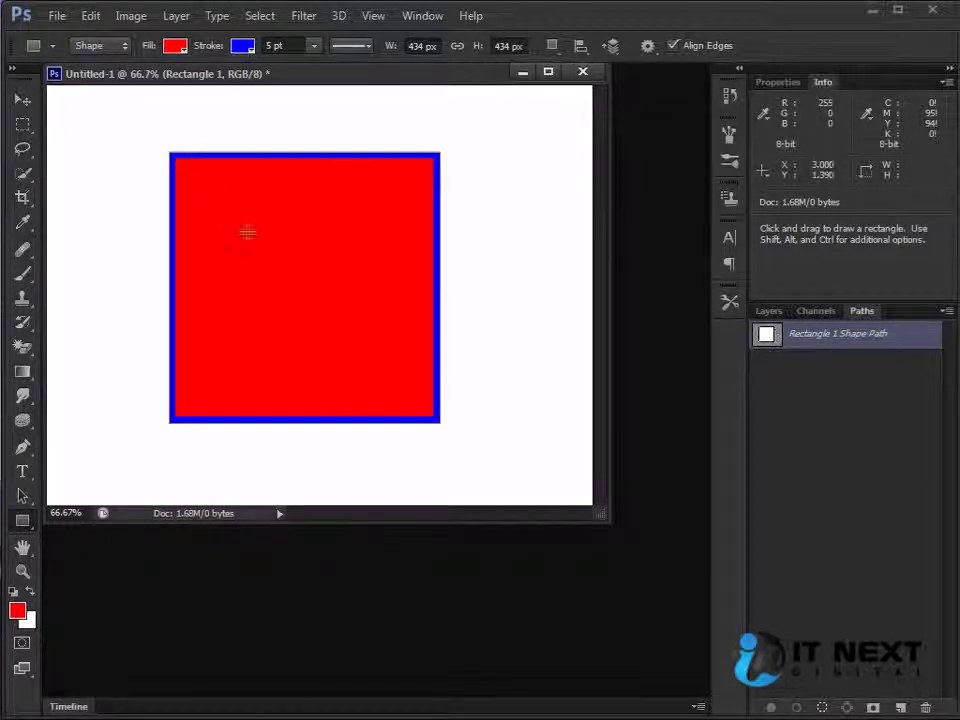
click(768, 311)
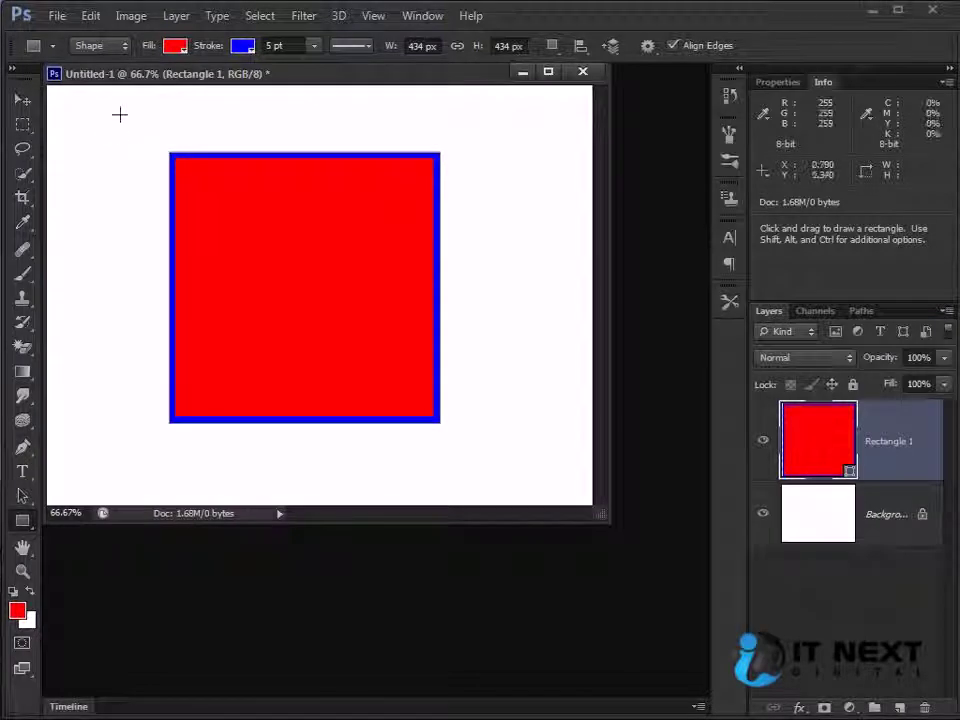
click(100, 45)
click(92, 79)
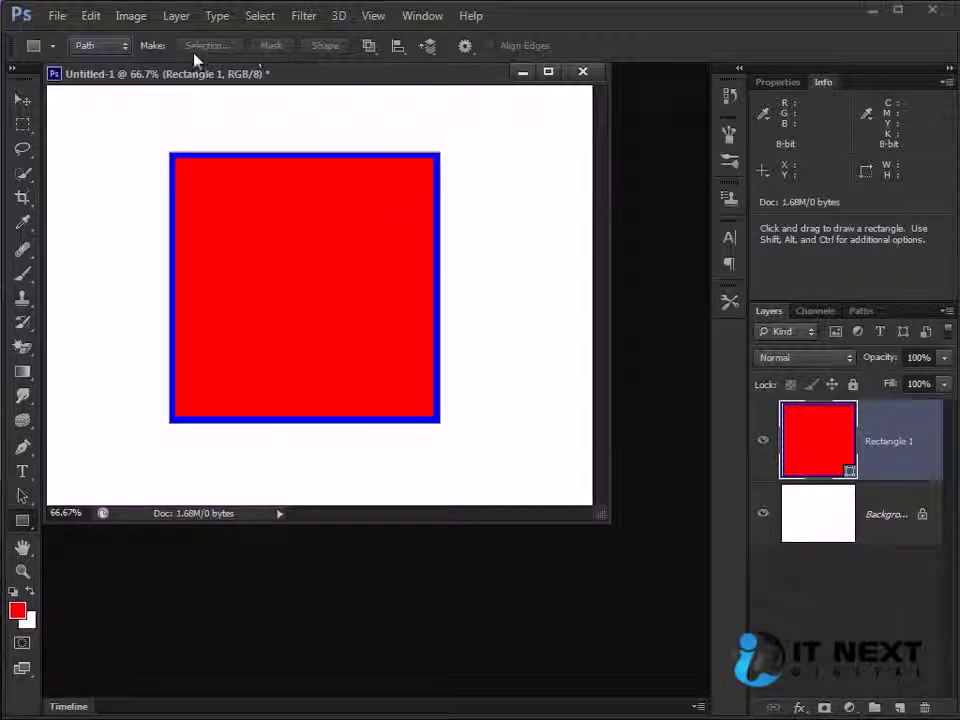
click(108, 46)
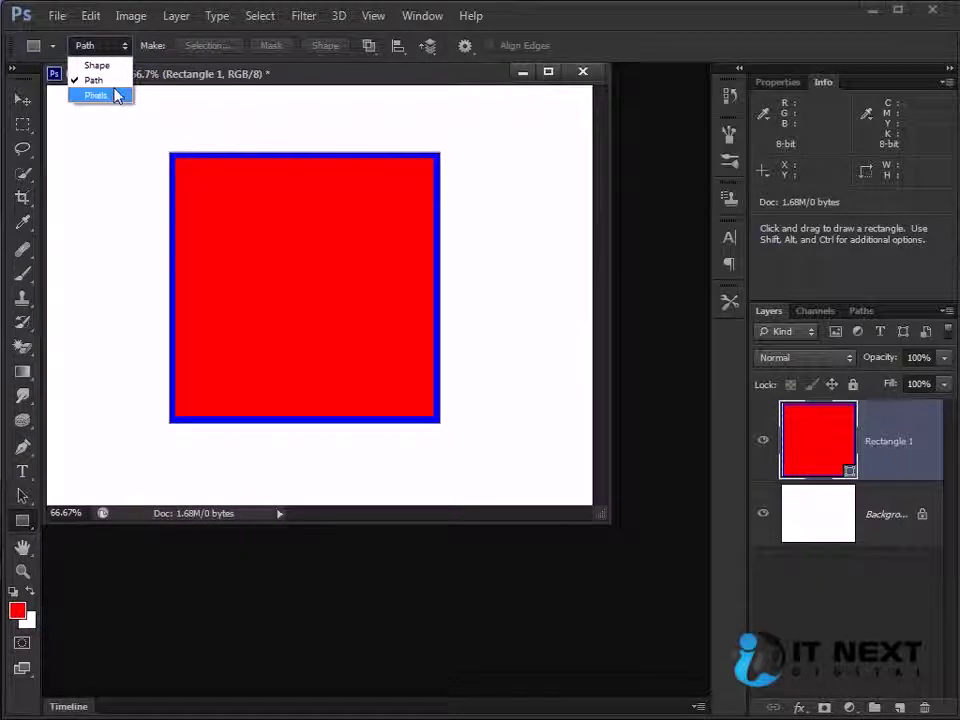
click(116, 97)
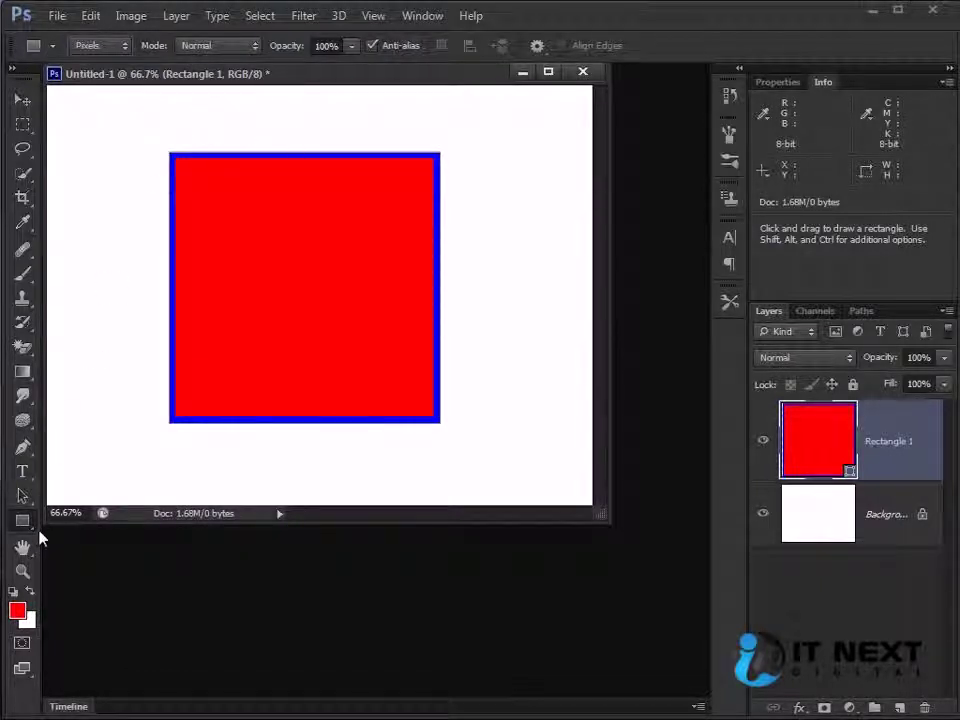
click(902, 709)
drag(117, 118, 483, 398)
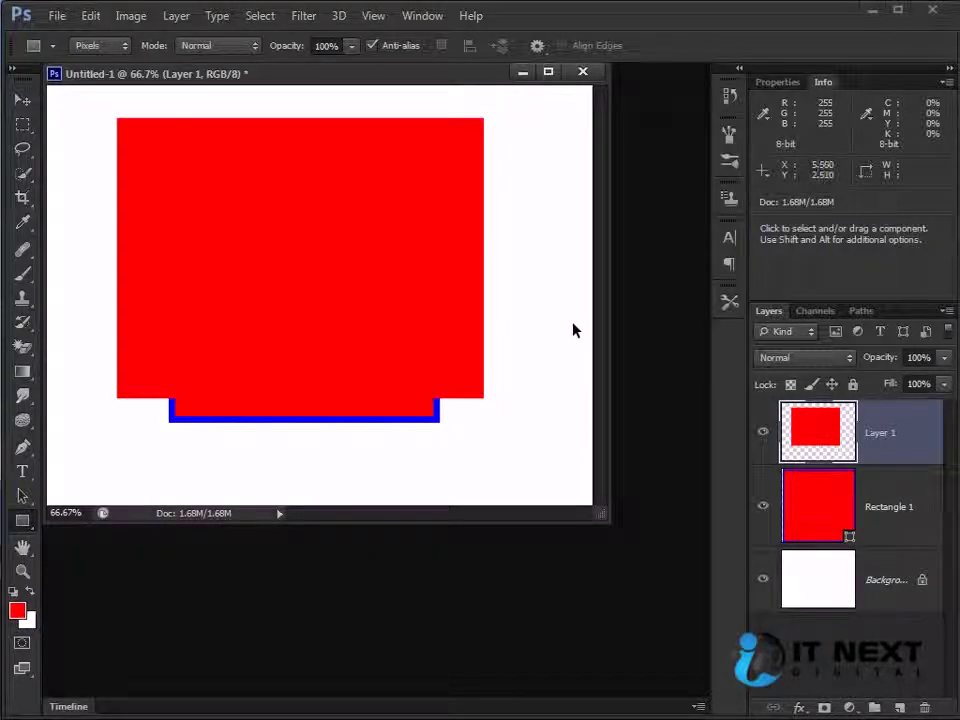
key(ctrl+z)
click(829, 515)
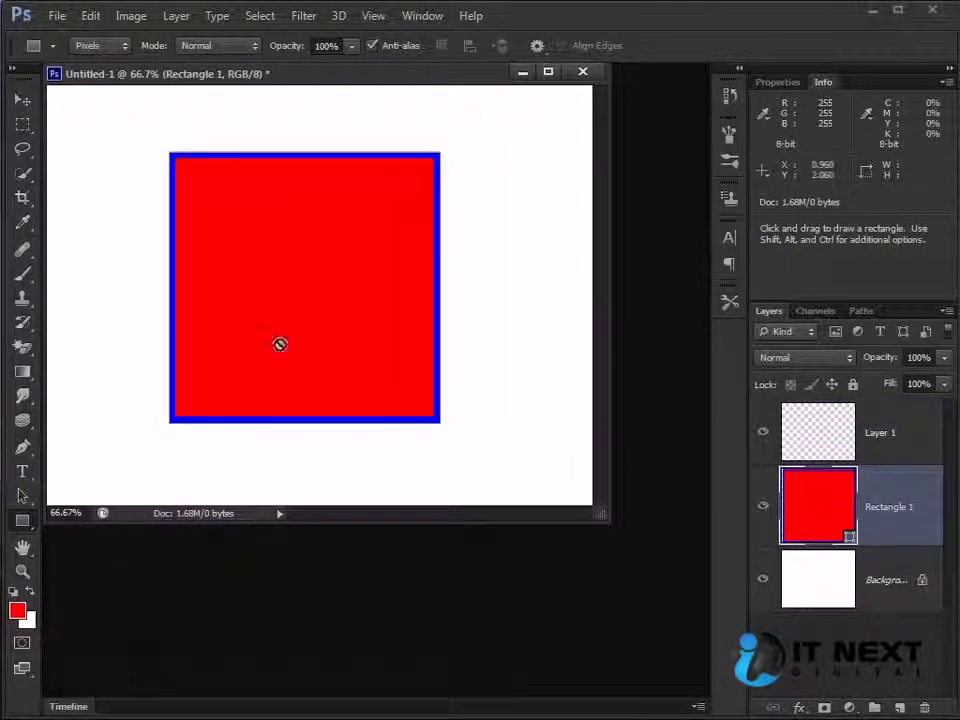
click(825, 433)
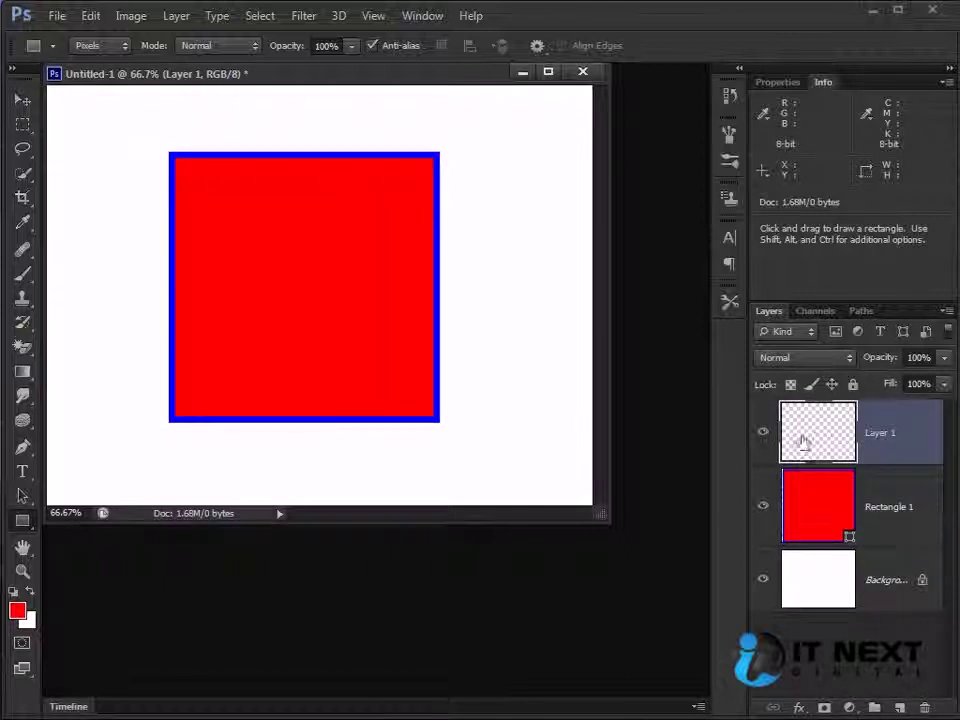
mouse_move(109, 120)
mouse_down()
mouse_move(548, 461)
mouse_move(521, 473)
mouse_up()
key(v)
mouse_move(214, 190)
mouse_down()
mouse_move(401, 195)
mouse_move(366, 197)
mouse_up()
key(ctrl+plus)
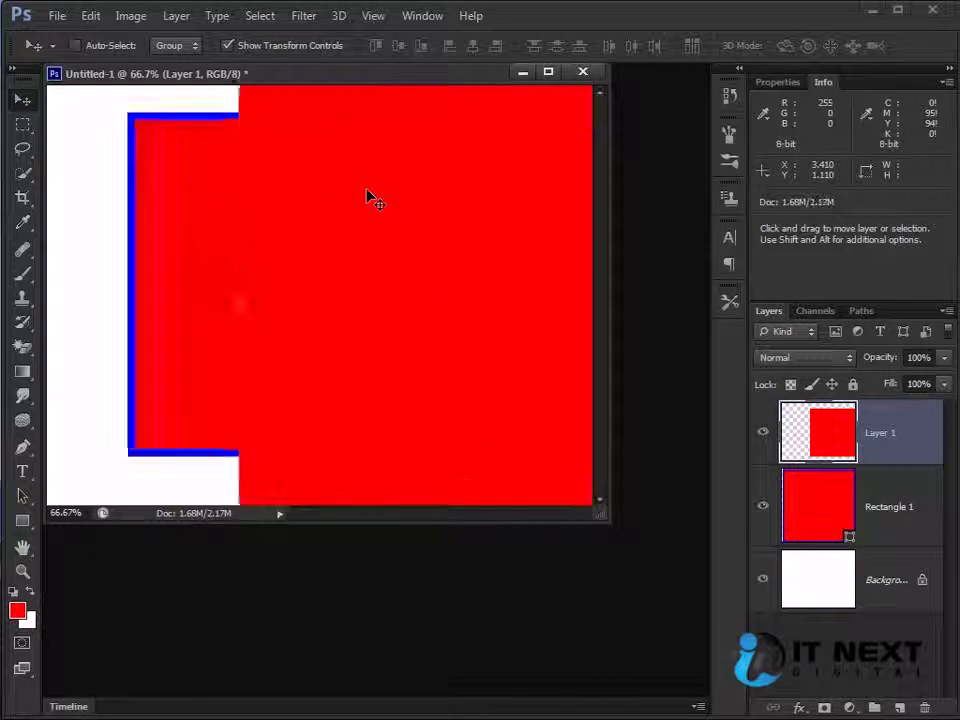
key(ctrl+plus)
mouse_move(260, 176)
mouse_down()
mouse_move(467, 326)
mouse_move(225, 302)
mouse_up()
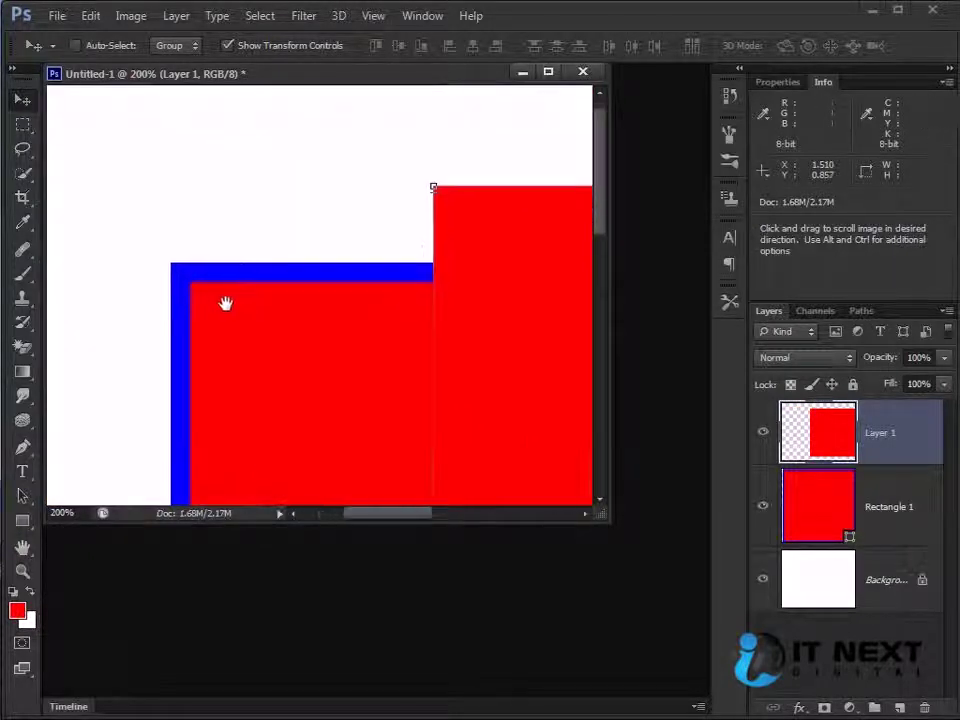
mouse_move(414, 244)
mouse_down()
mouse_move(397, 231)
mouse_move(230, 190)
mouse_up()
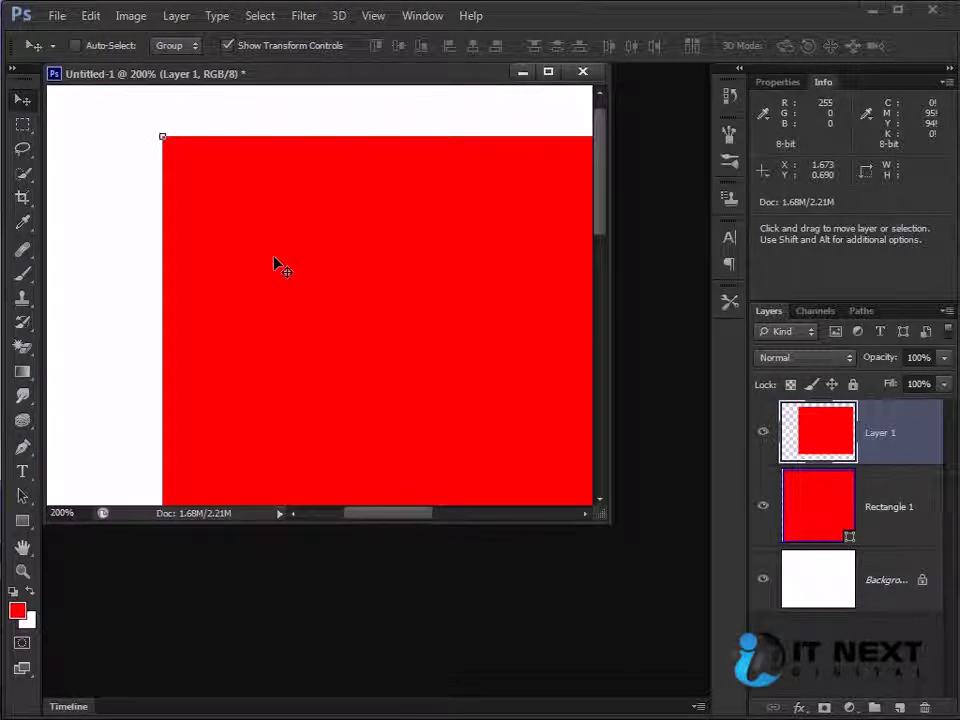
key(Delete)
key(ctrl+minus)
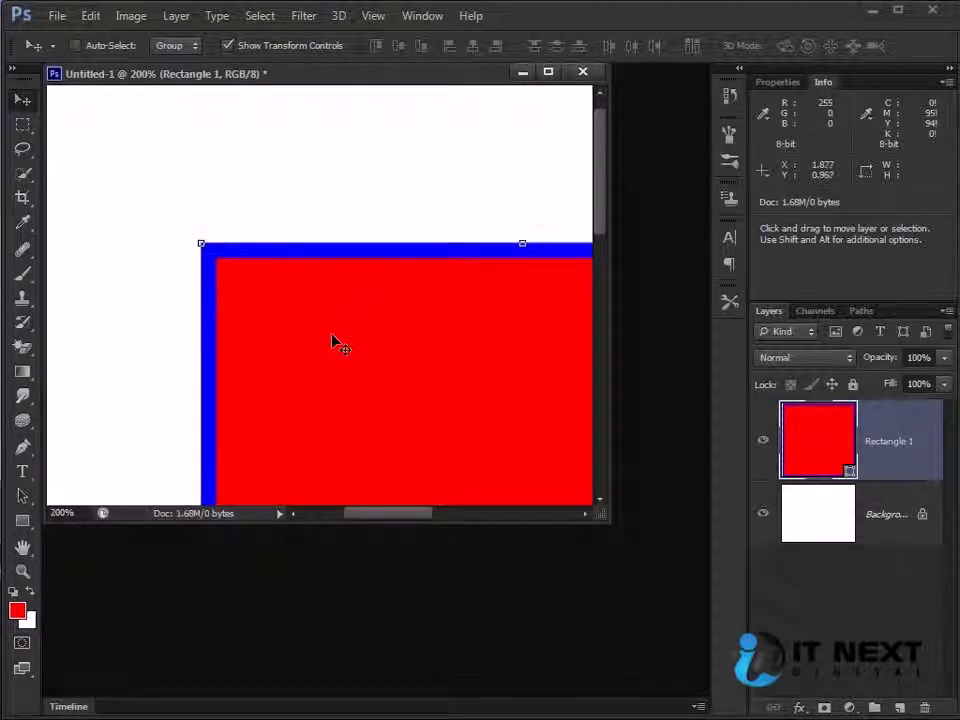
key(ctrl+minus)
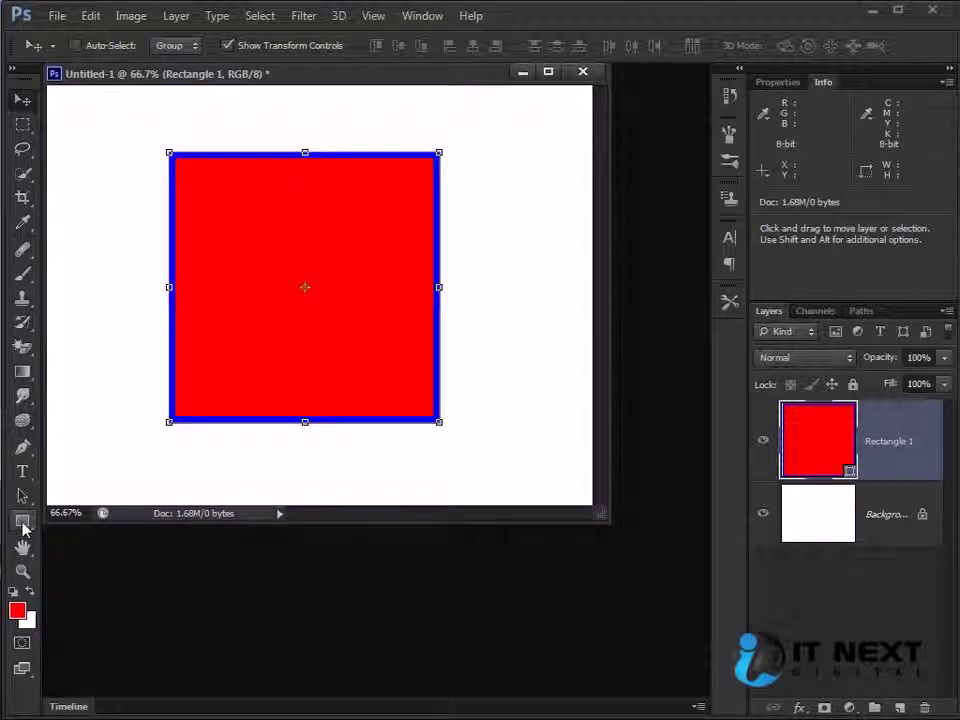
Try resizing the square, undo it, and nudge the square toward the left
mouse_move(439, 421)
mouse_down()
mouse_move(258, 281)
mouse_move(377, 358)
mouse_move(534, 525)
mouse_move(461, 441)
mouse_move(365, 373)
mouse_move(512, 492)
mouse_up()
key(Return)
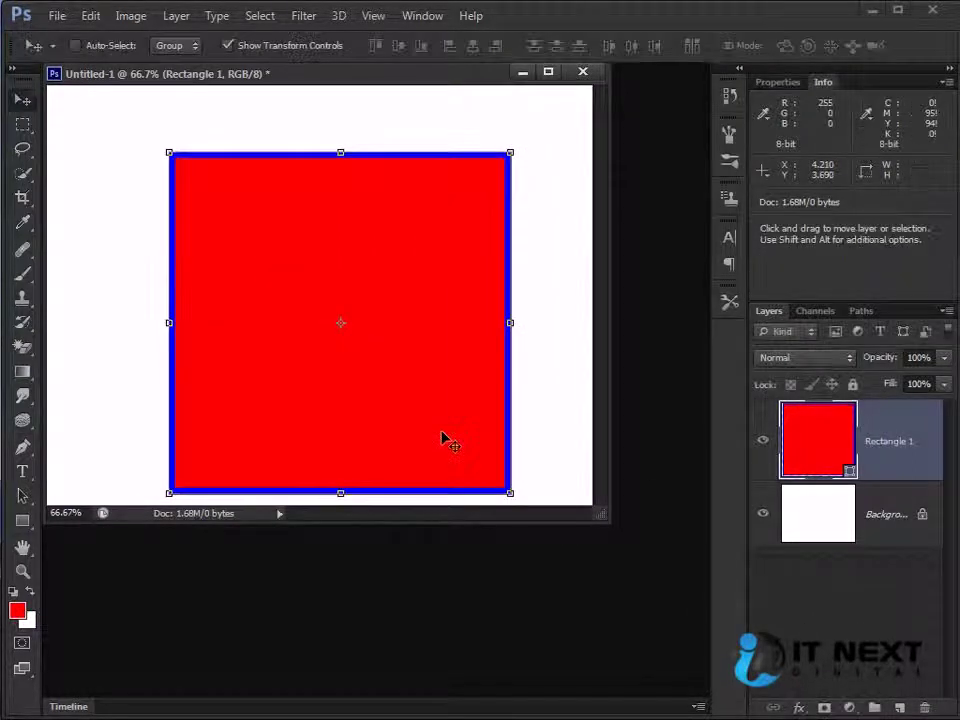
key(ctrl+z)
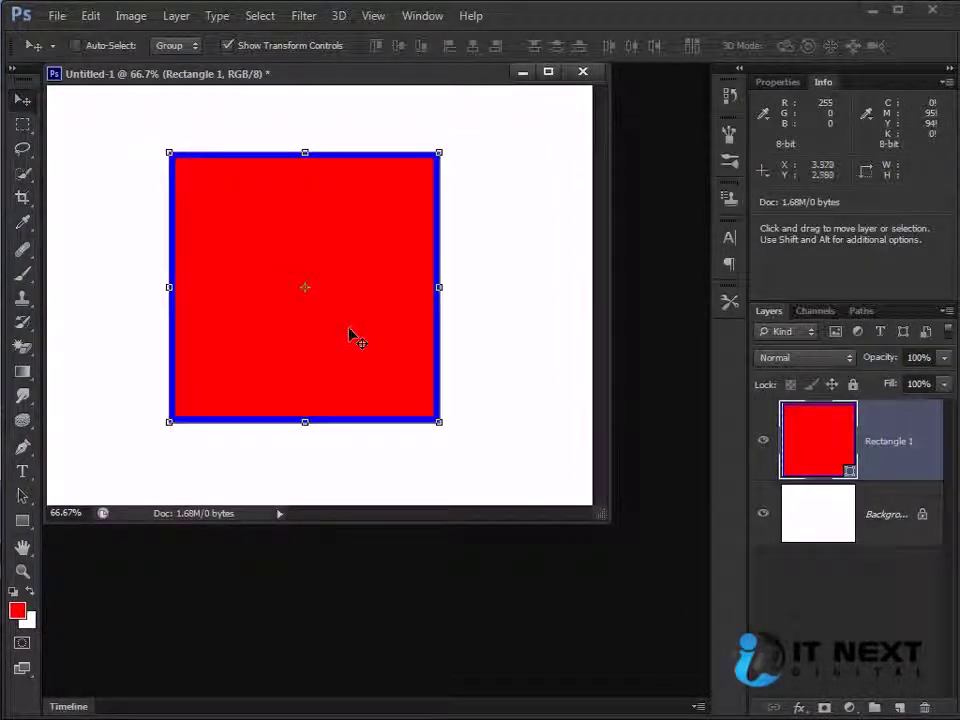
mouse_move(368, 334)
mouse_down()
mouse_move(321, 293)
mouse_move(350, 328)
mouse_move(407, 345)
mouse_move(372, 336)
mouse_up()
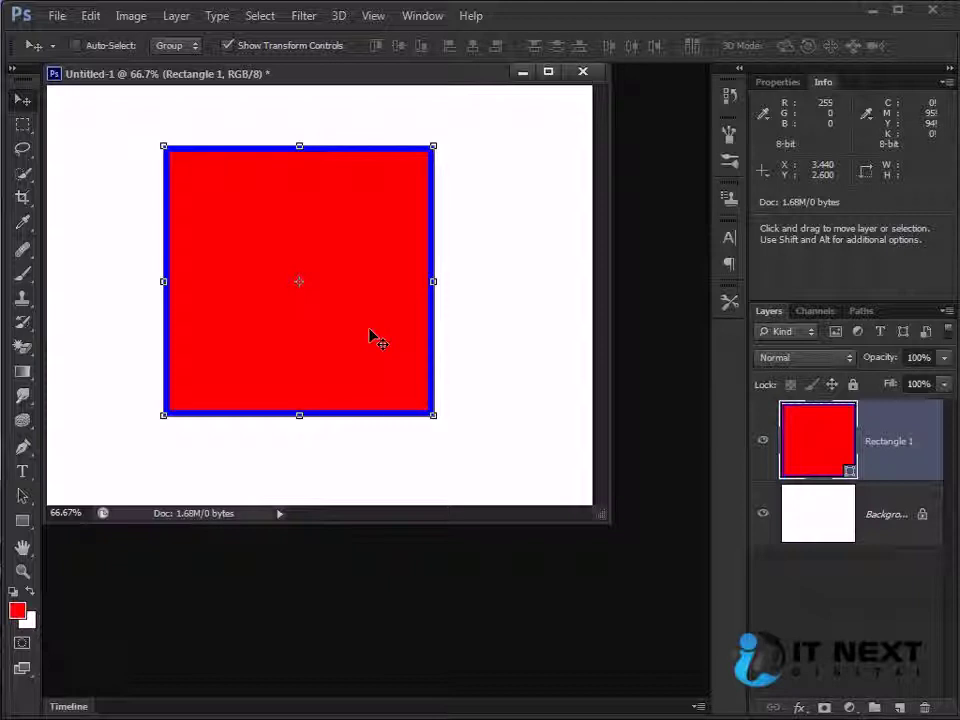
drag(370, 337, 342, 340)
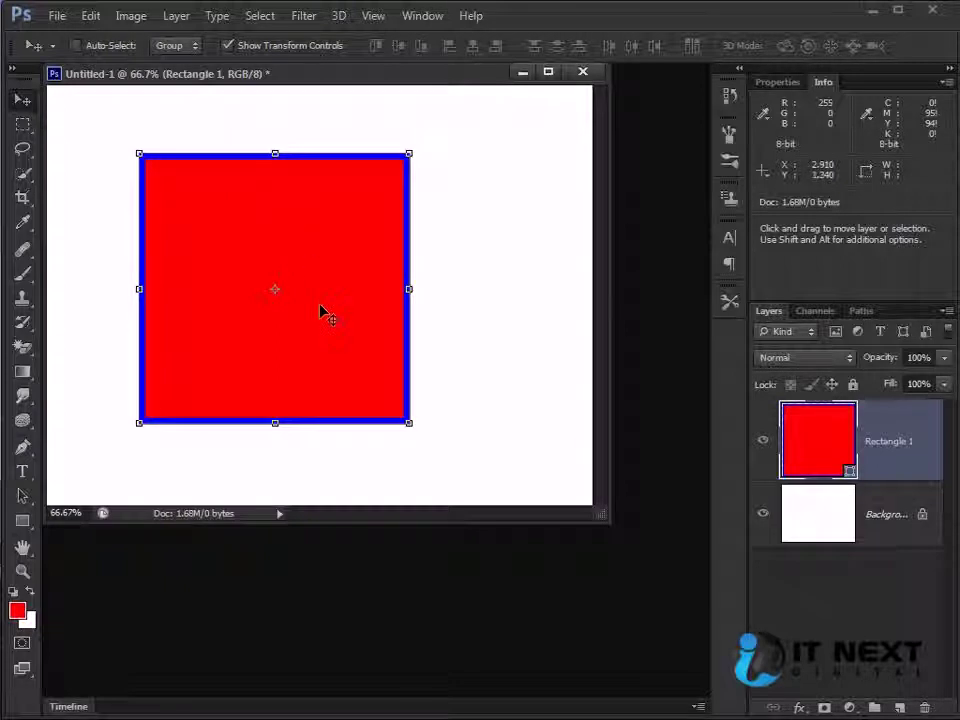
Delete Rectangle 1, redraw a 374×374 px red square on the left, then switch to Path mode
key(Delete)
key(u)
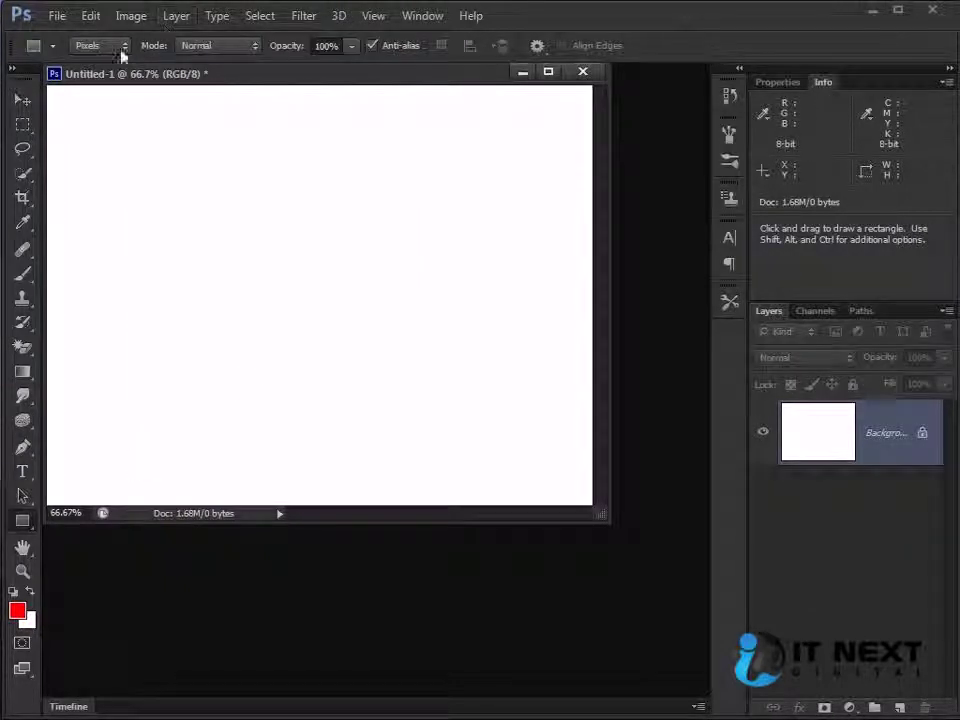
click(121, 48)
click(108, 64)
drag(117, 170, 482, 401)
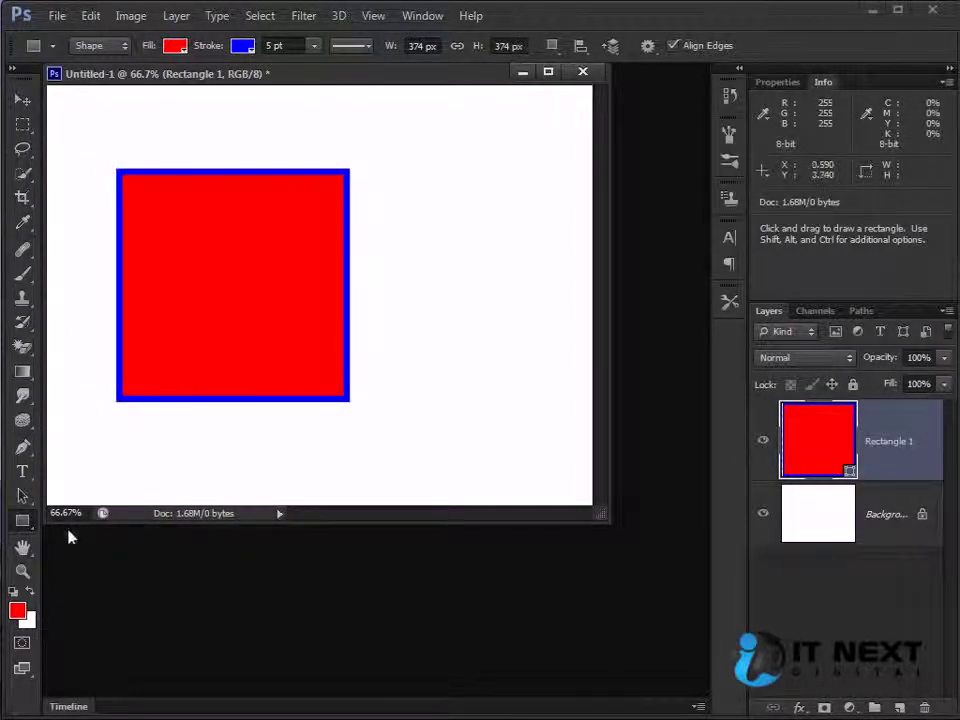
click(100, 45)
click(110, 81)
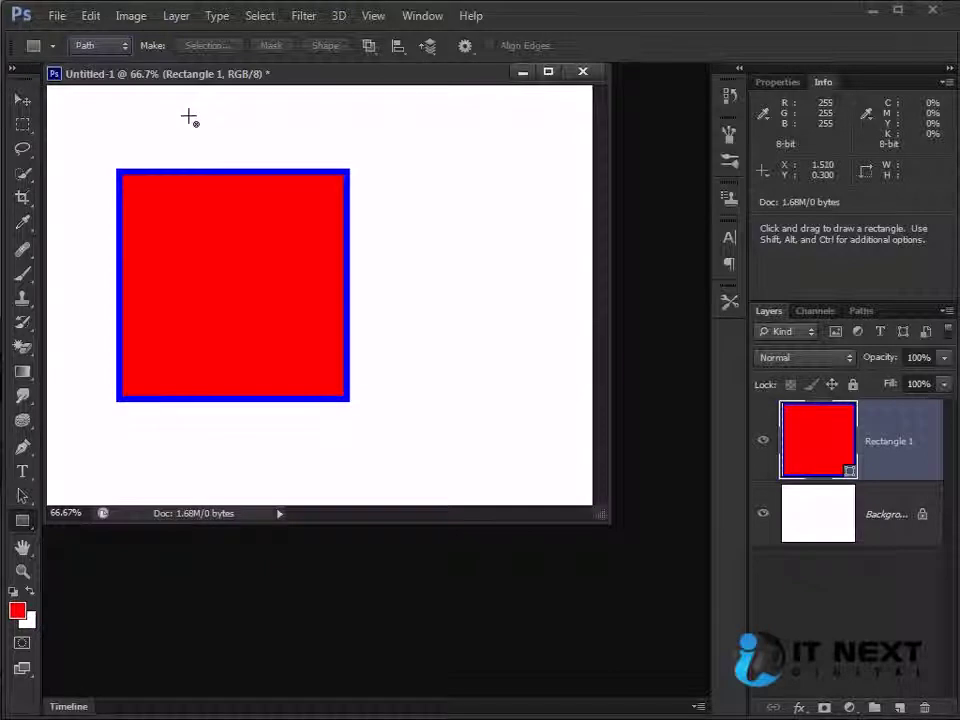
On a new Layer 1, fill a square path selection with red and deselect
drag(191, 116, 440, 365)
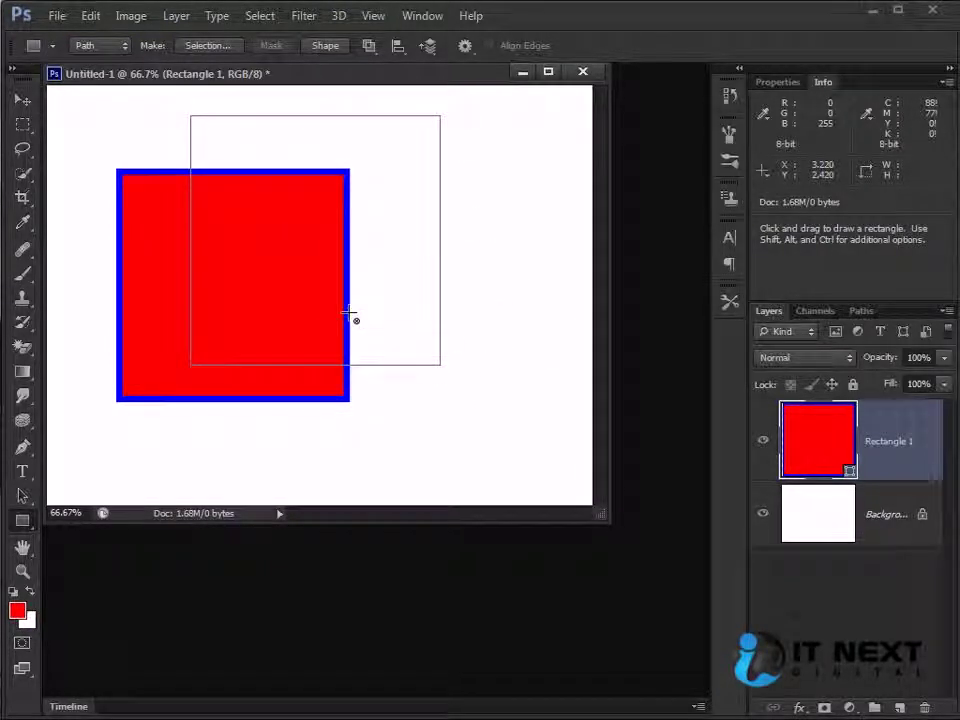
click(900, 707)
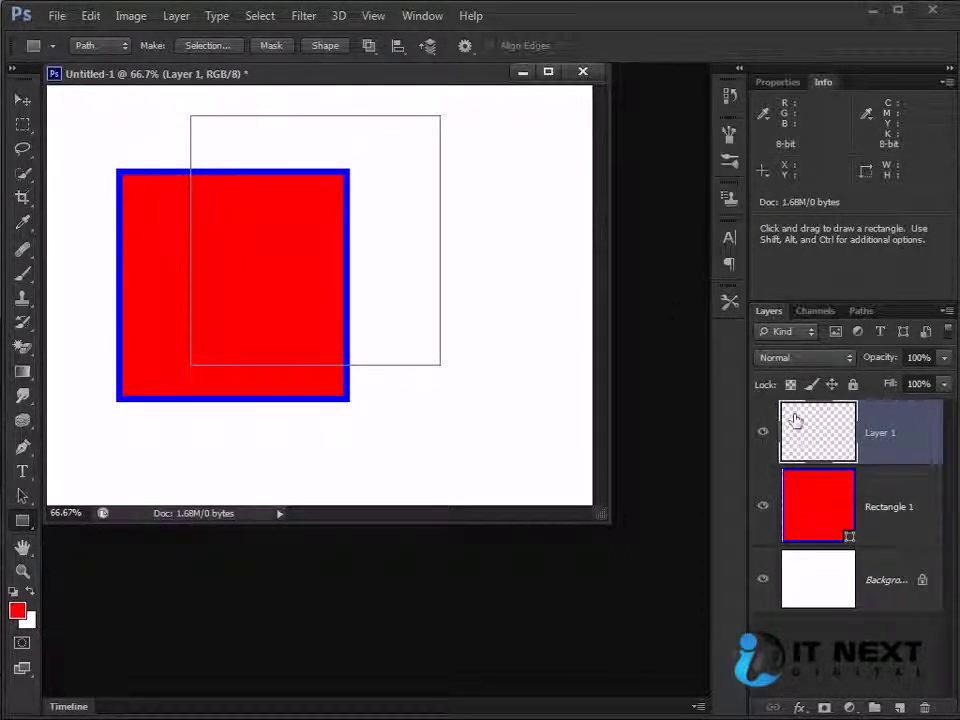
click(861, 311)
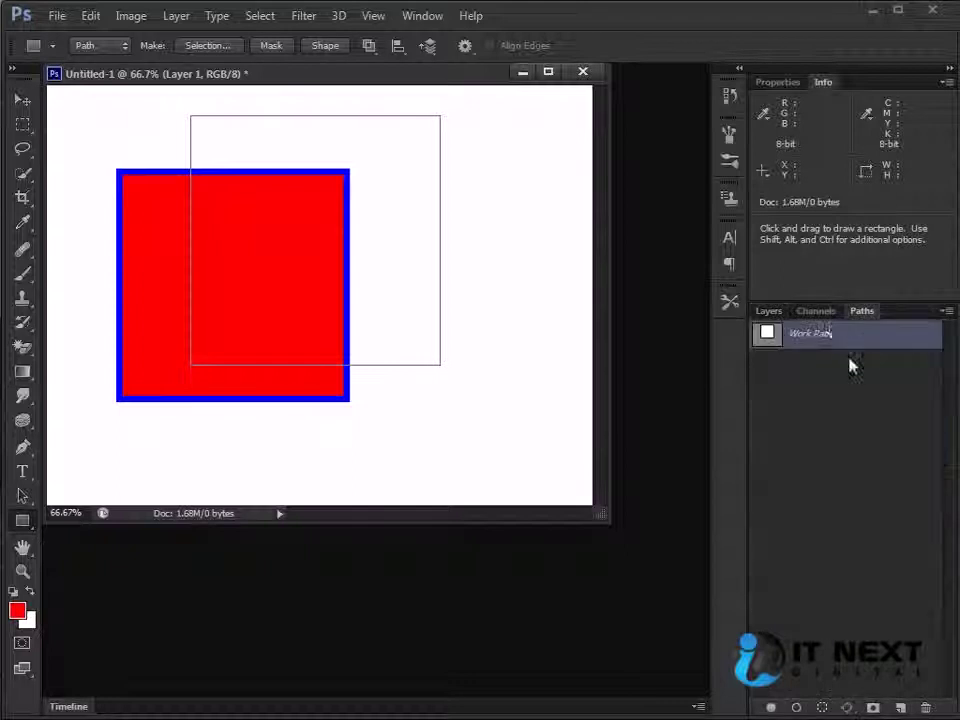
click(769, 311)
key(ctrl+Return)
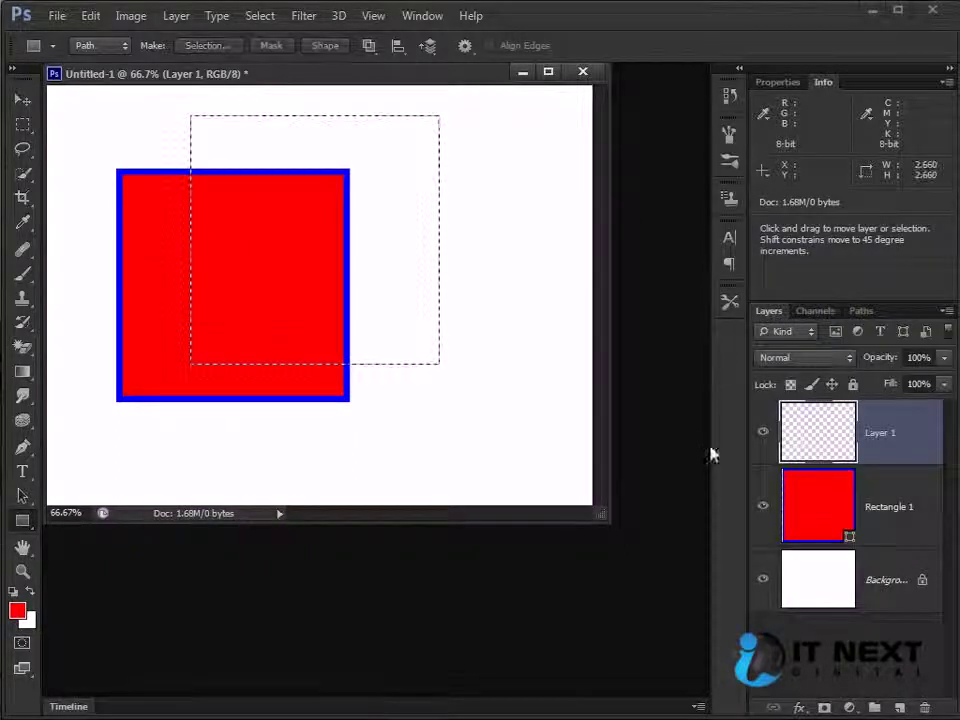
key(alt+BackSpace)
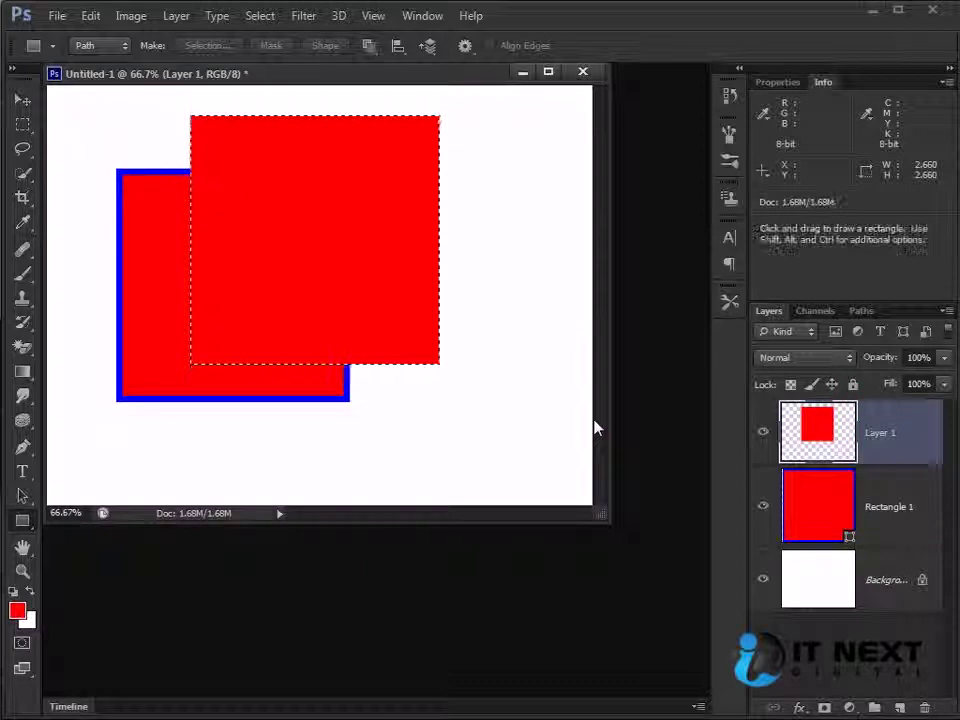
key(ctrl+d)
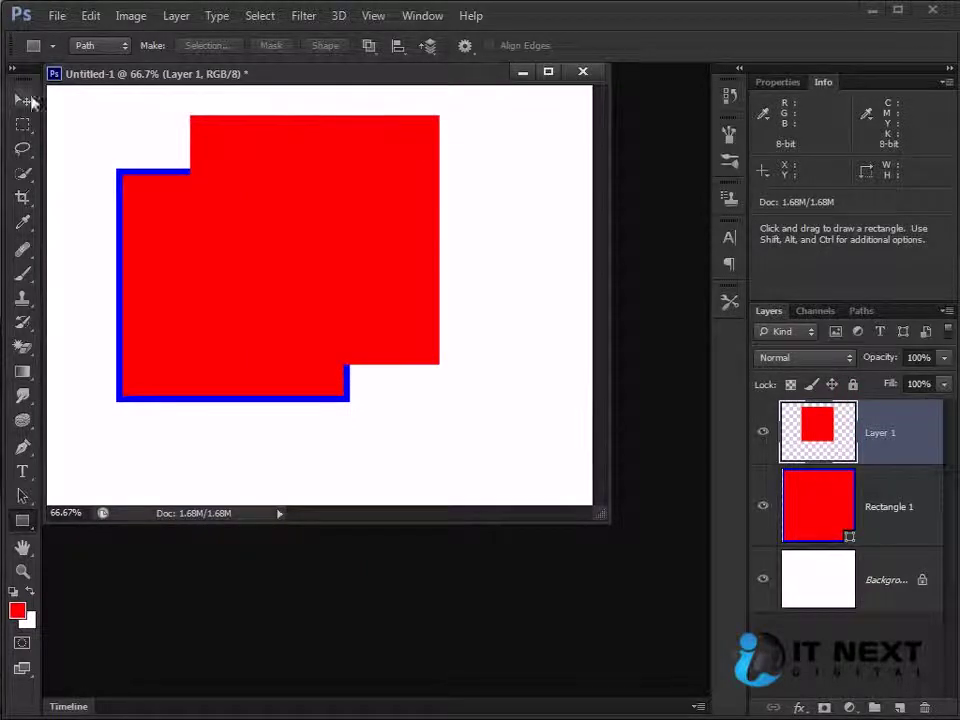
Move the red Layer 1 square to the right, then delete that layer
click(22, 100)
click(765, 434)
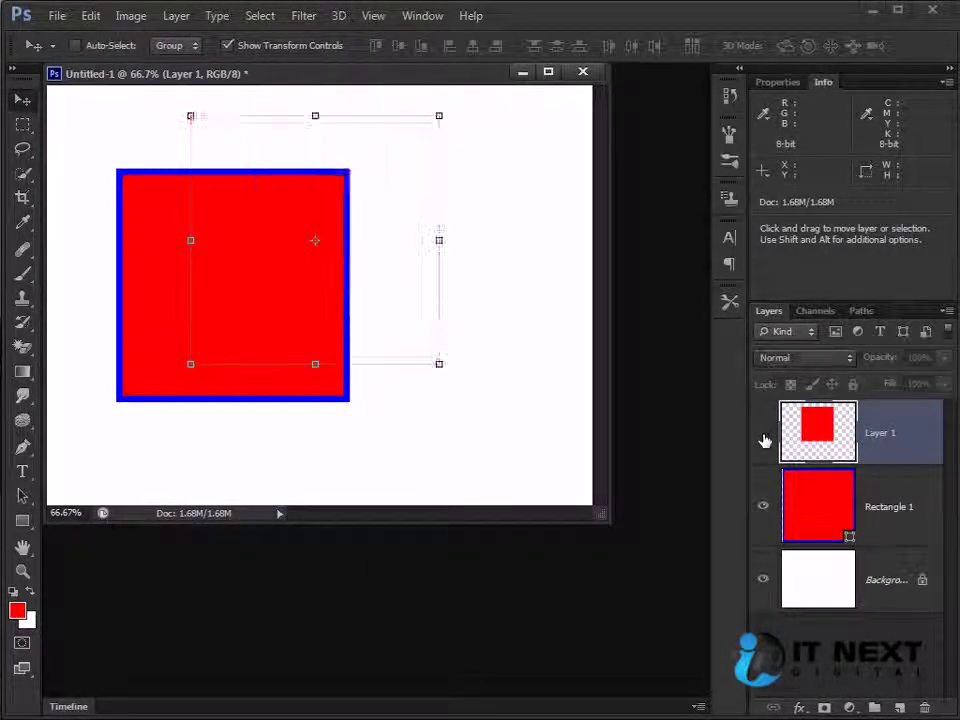
mouse_move(380, 203)
mouse_down()
mouse_move(484, 195)
mouse_move(468, 235)
mouse_up()
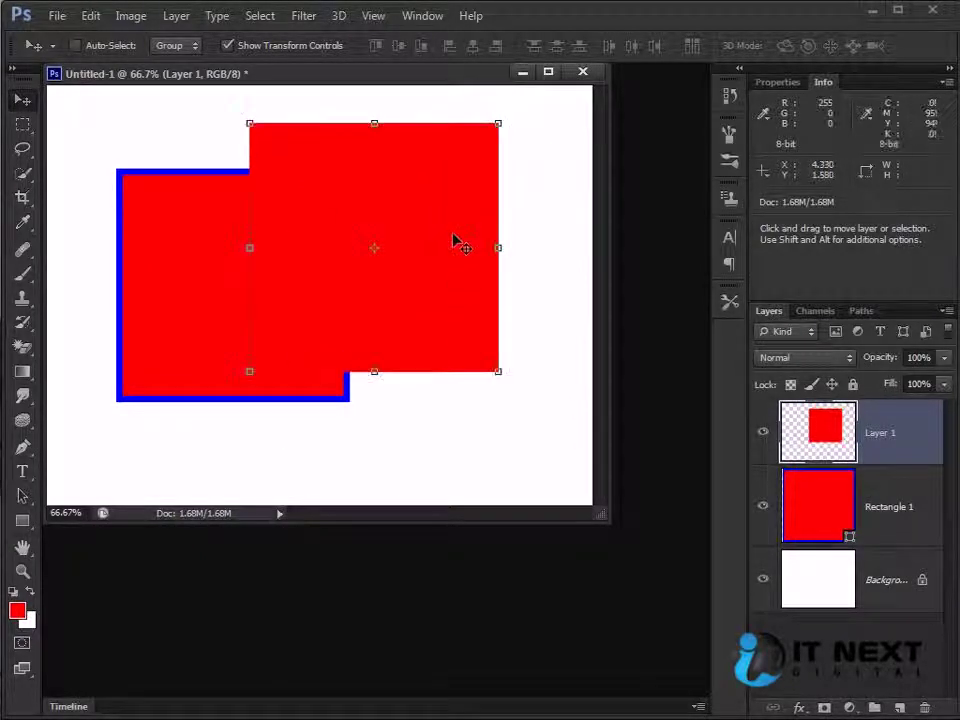
key(Delete)
click(27, 528)
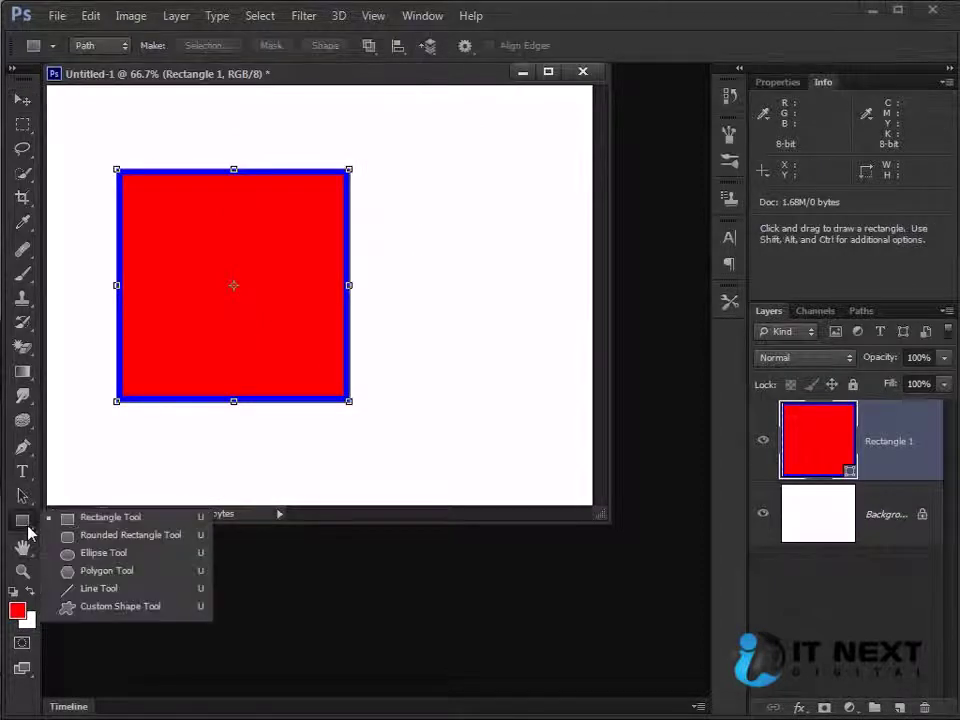
Cancel two test outlines with the Rounded Rectangle Tool, then add an empty Layer 1 above Rectangle 1
click(175, 537)
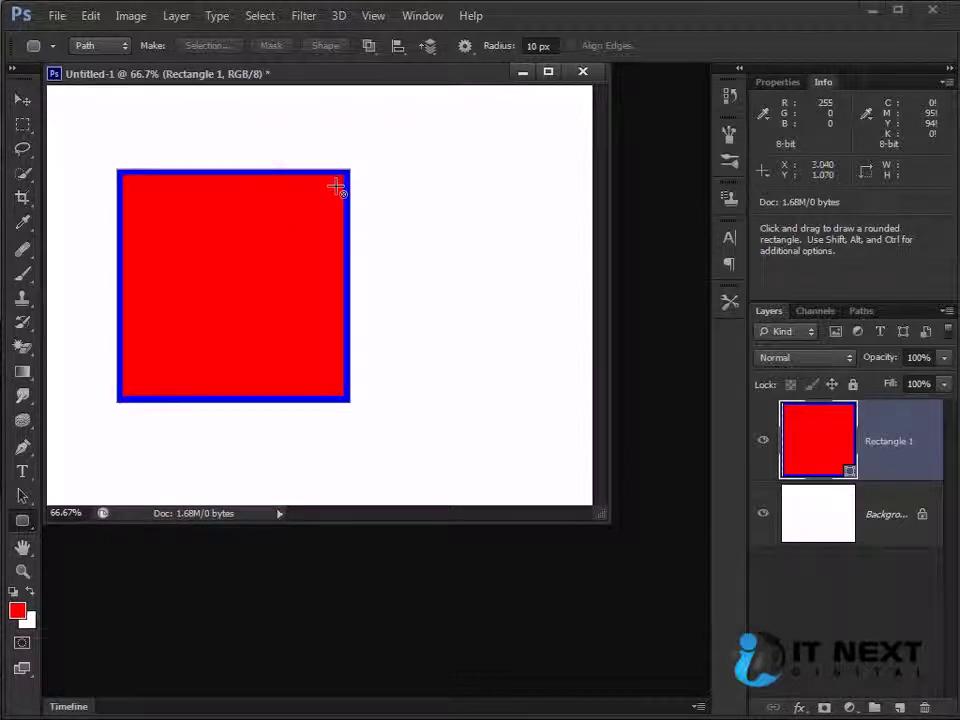
mouse_move(163, 131)
mouse_down()
mouse_move(488, 342)
mouse_move(485, 395)
mouse_move(540, 456)
mouse_up()
key(Escape)
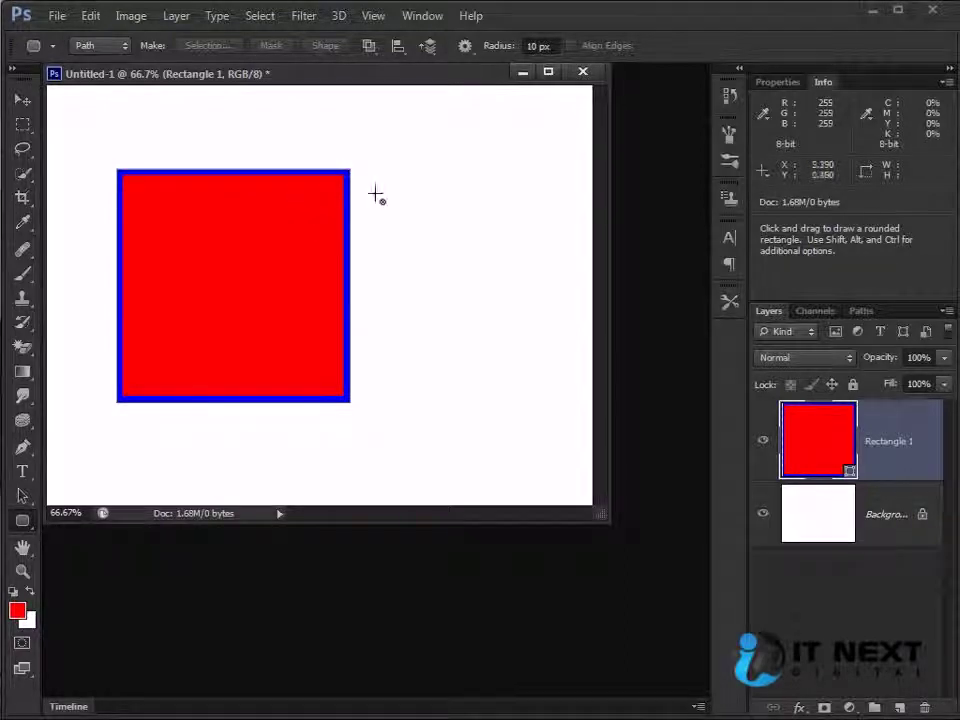
drag(219, 122, 499, 372)
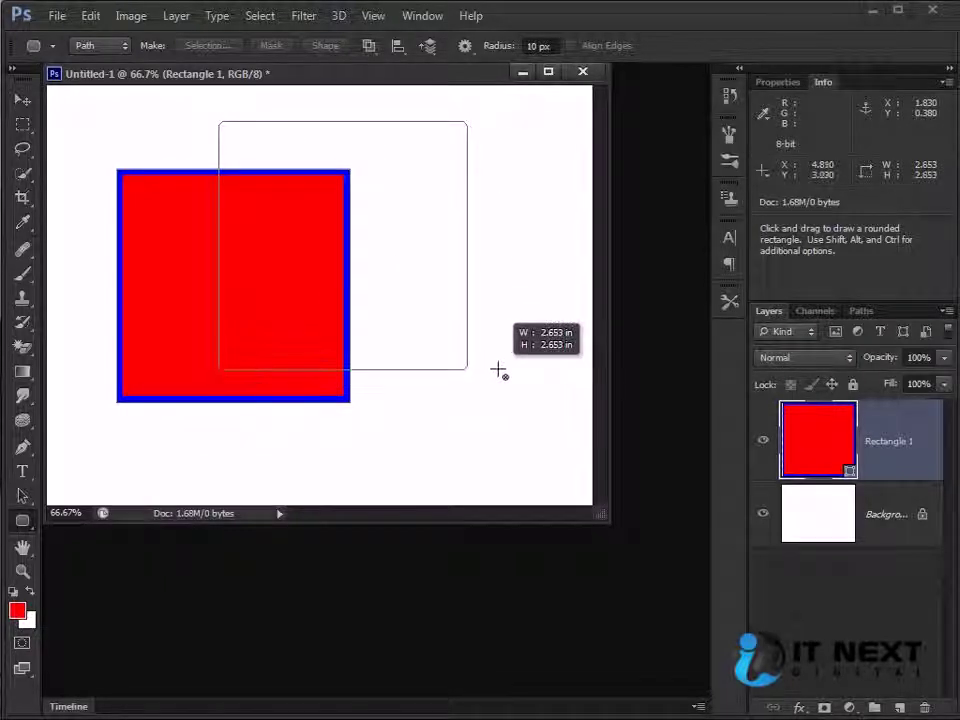
key(Escape)
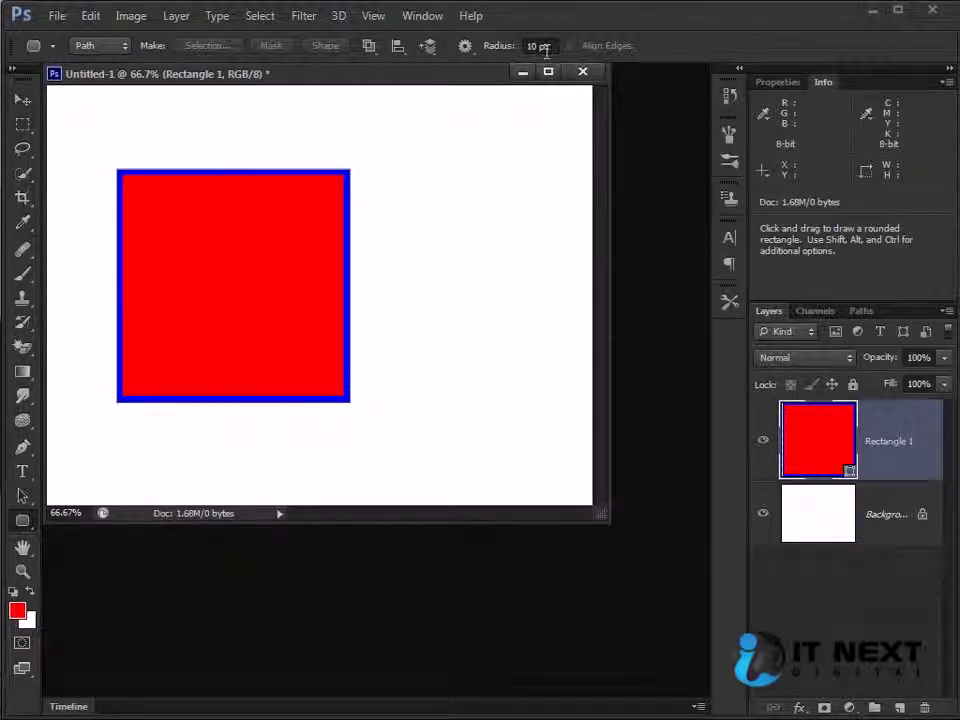
key(ctrl+shift+alt+n)
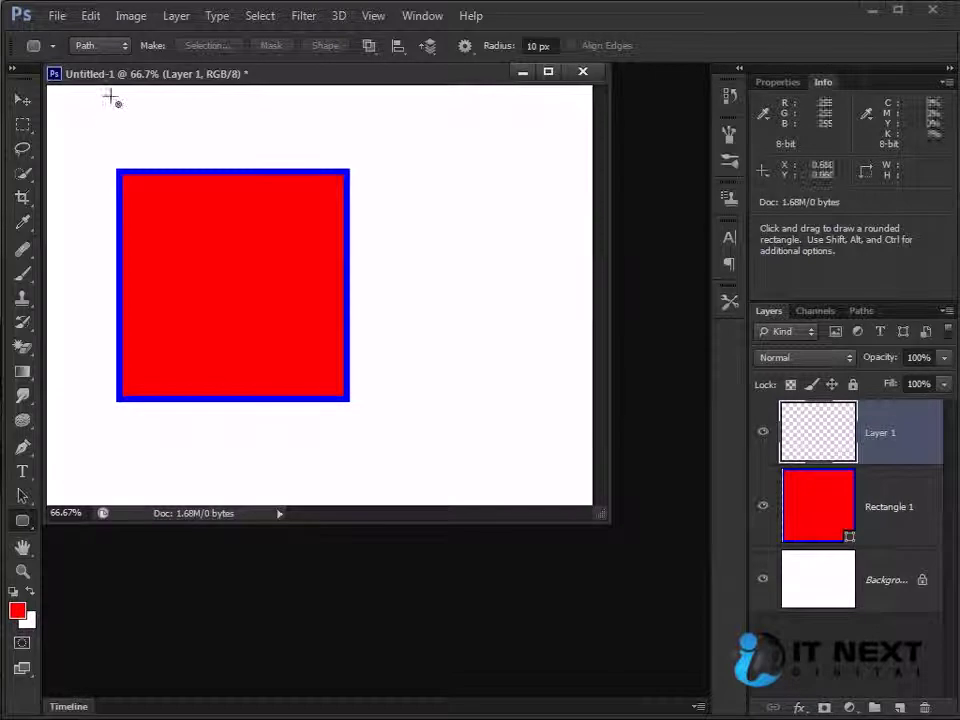
Switch the Rounded Rectangle tool to Shape mode and enter a 300 px width
click(100, 45)
click(100, 65)
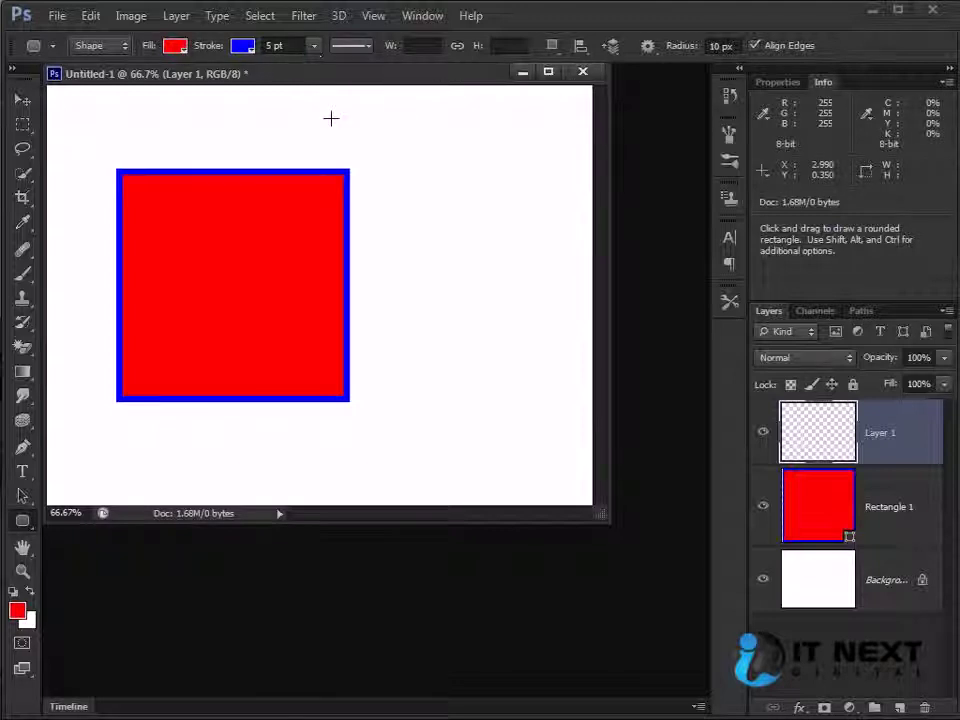
click(425, 46)
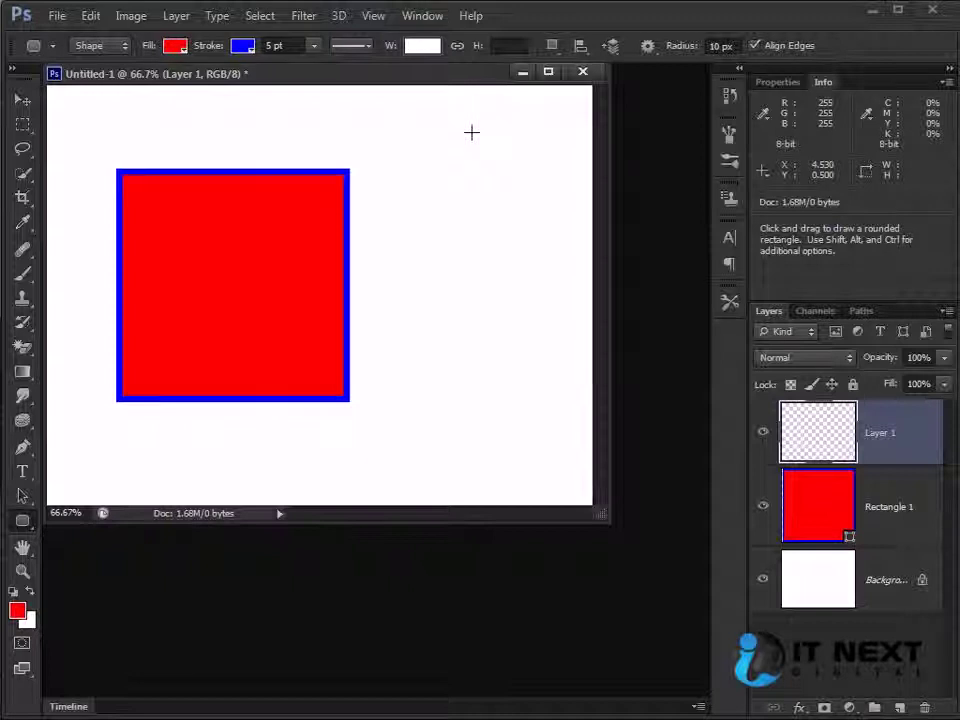
text(300)
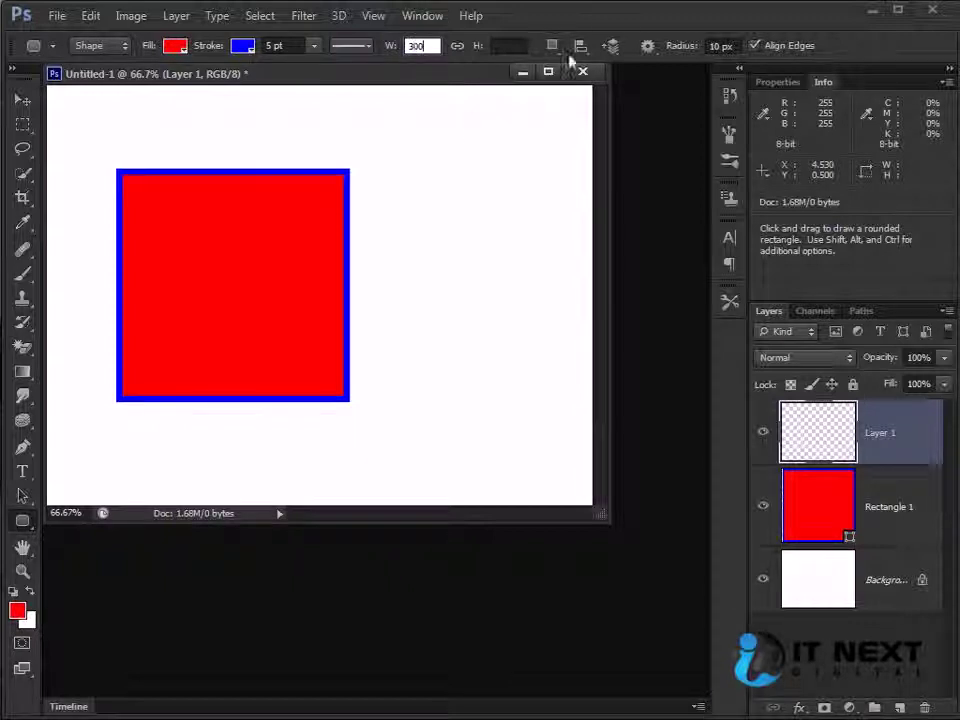
click(500, 45)
text(300)
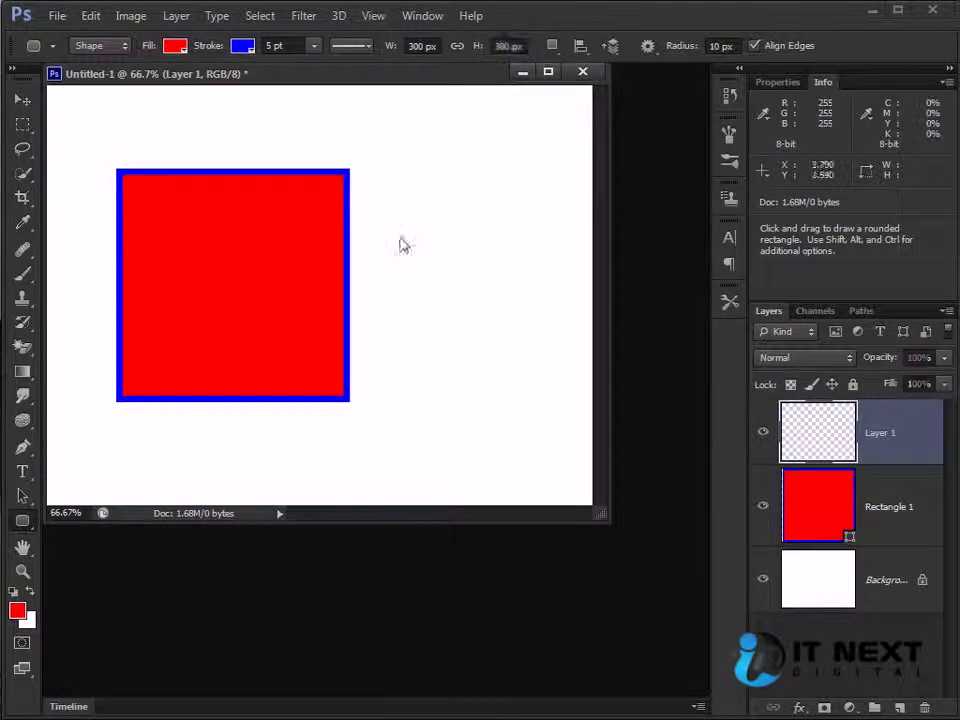
Draw a red rounded rectangle overlapping the first square's upper right
click(401, 242)
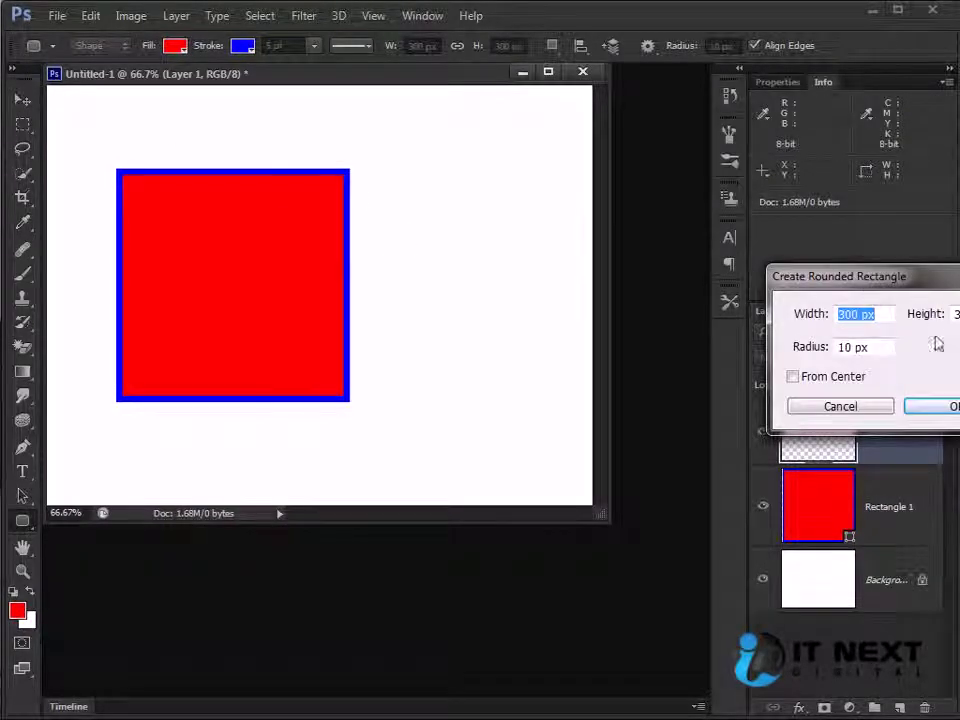
click(855, 410)
drag(201, 114, 467, 296)
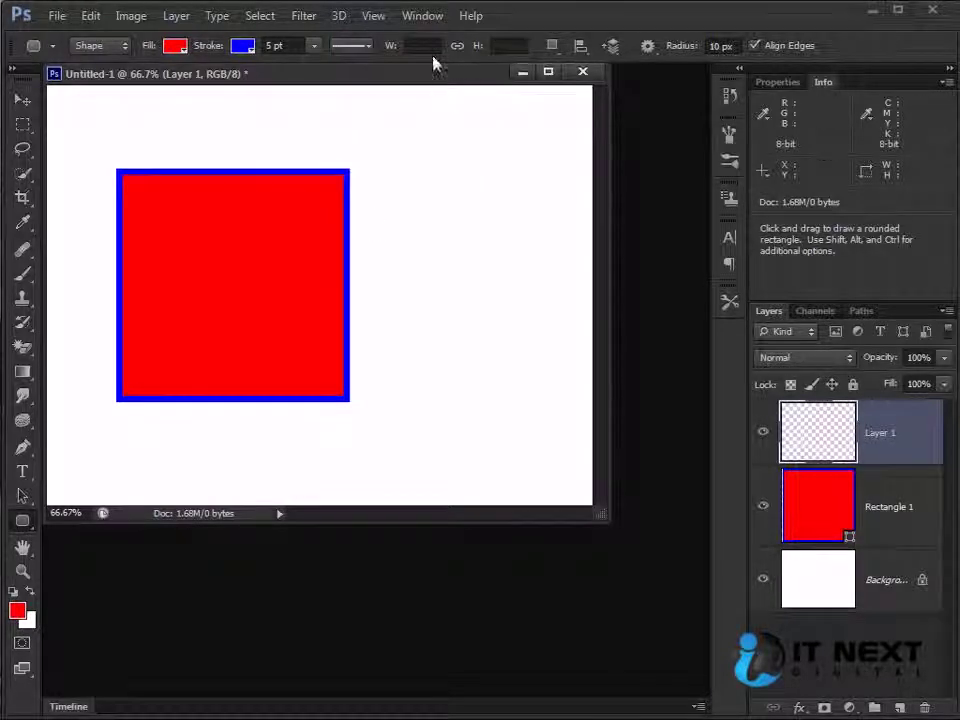
Create a 300 × 300 px rounded rectangle through the Create Rounded Rectangle dialog
click(432, 46)
key(Tab)
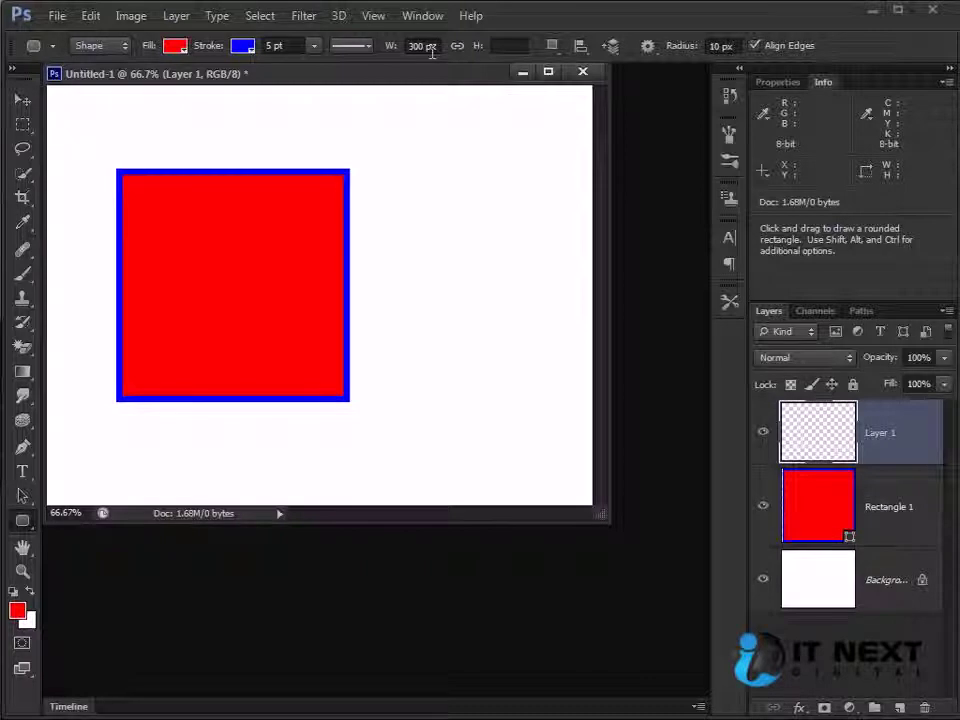
key(Tab)
text(300)
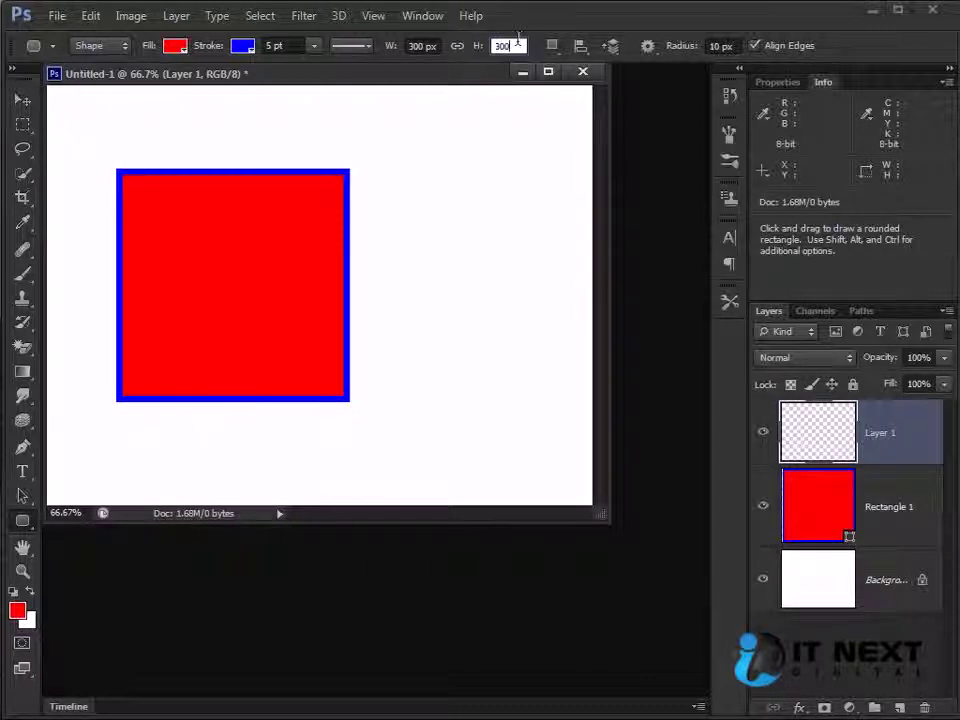
key(Return)
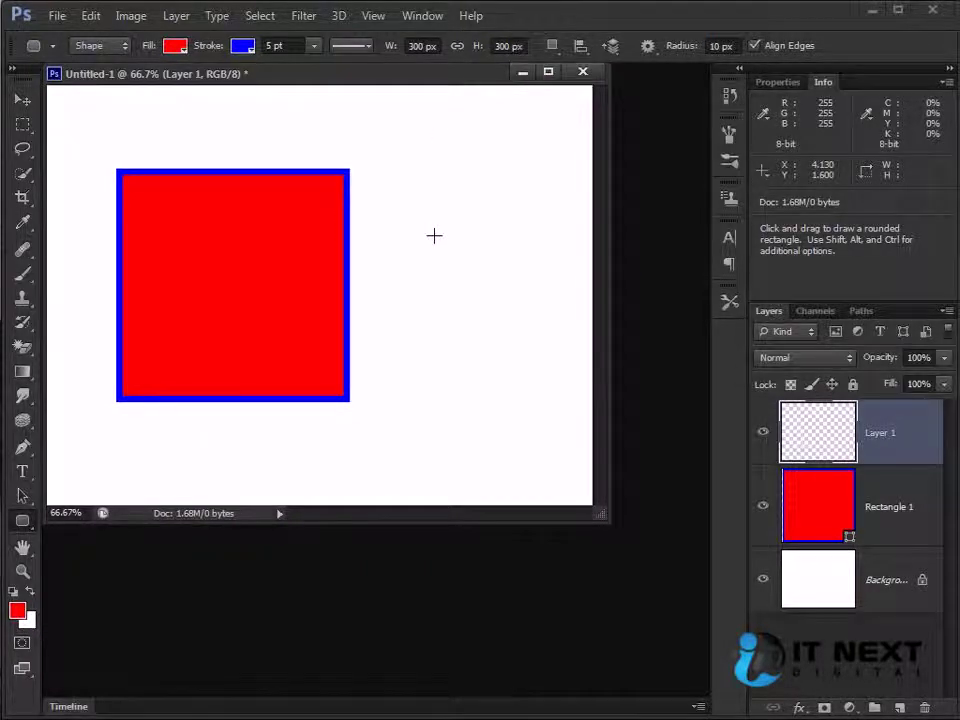
click(434, 235)
drag(820, 275, 390, 265)
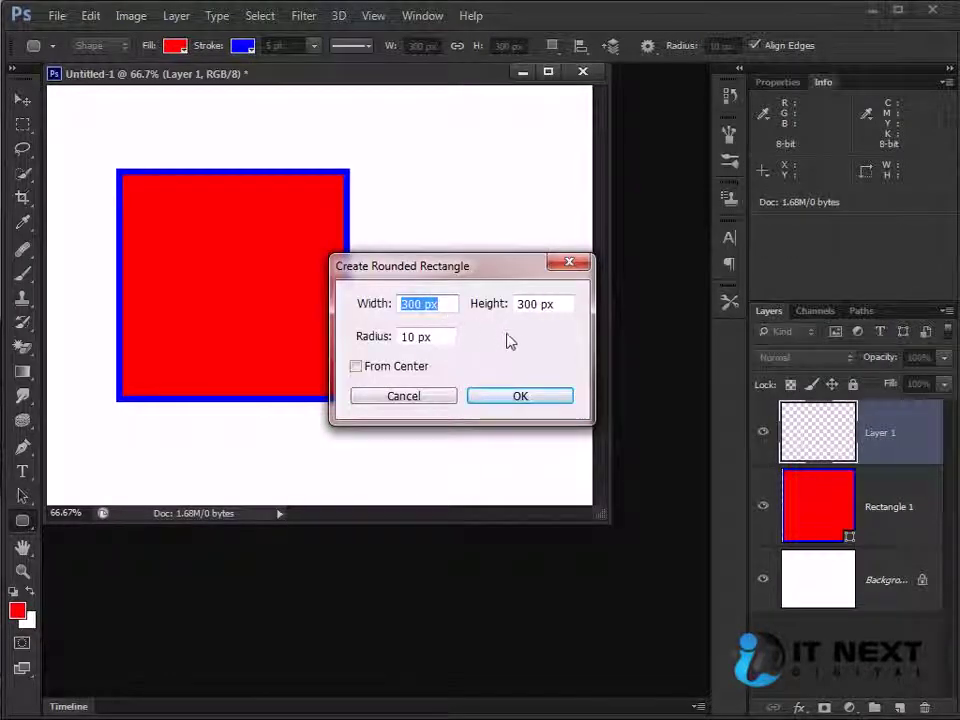
click(506, 400)
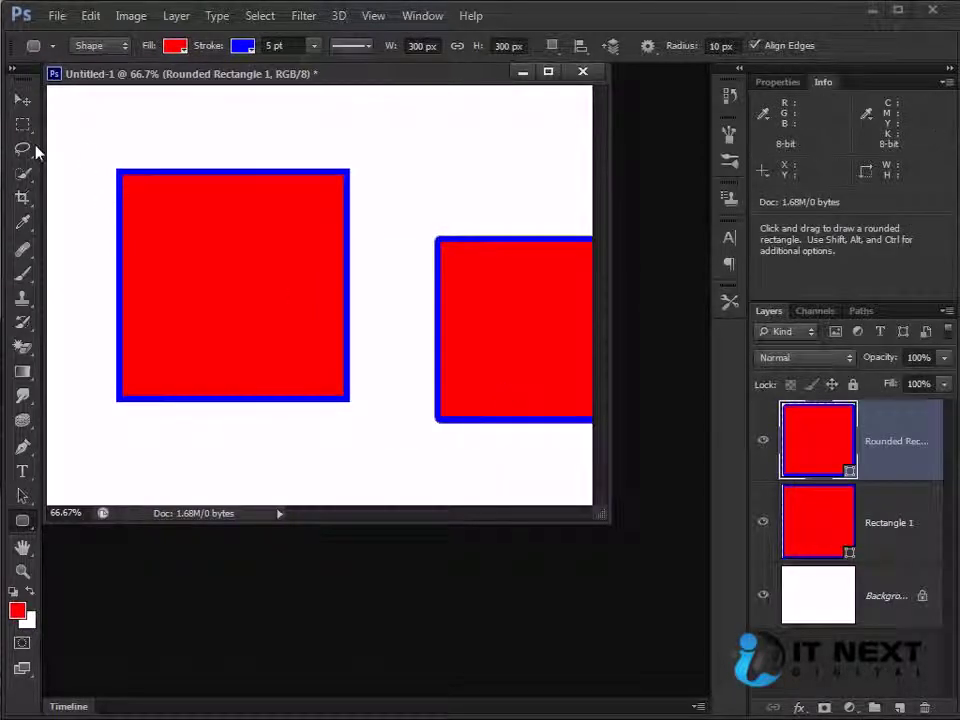
Move the rounded rectangle beside the first square, then delete its layer
key(v)
mouse_move(544, 288)
mouse_down()
mouse_move(452, 190)
mouse_move(477, 213)
mouse_up()
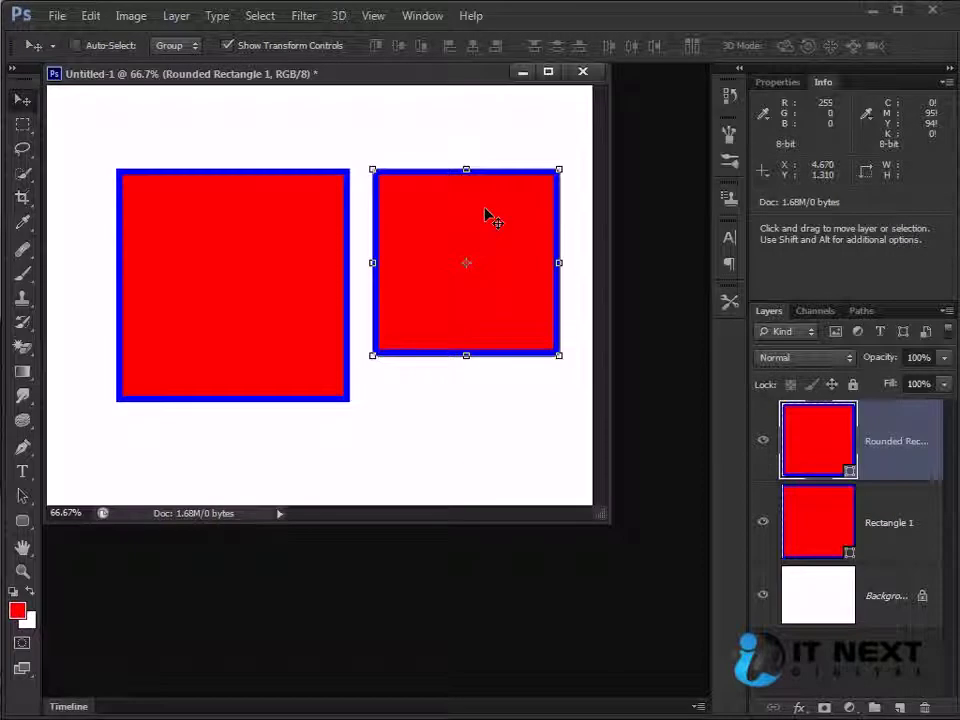
drag(506, 221, 499, 242)
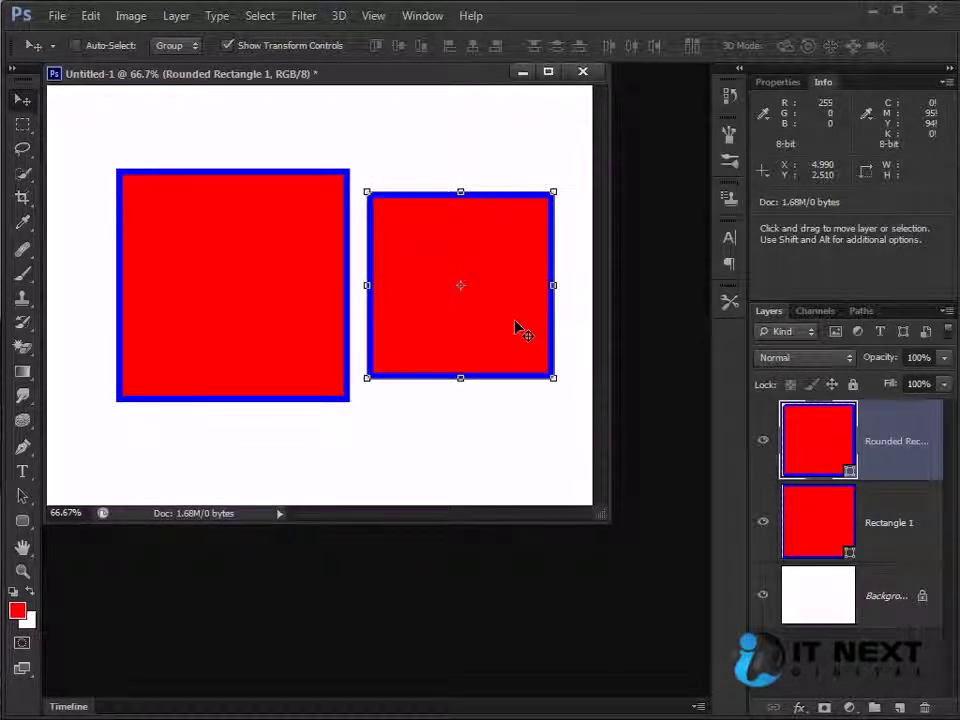
key(Delete)
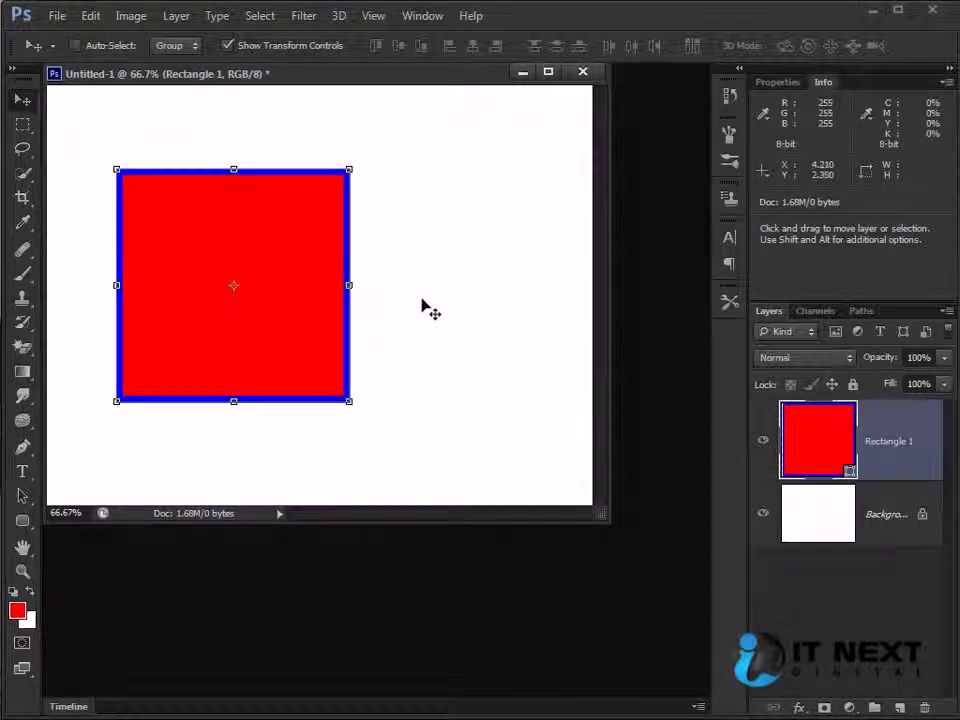
Draw two trial rounded rectangles around the square and undo both
click(22, 520)
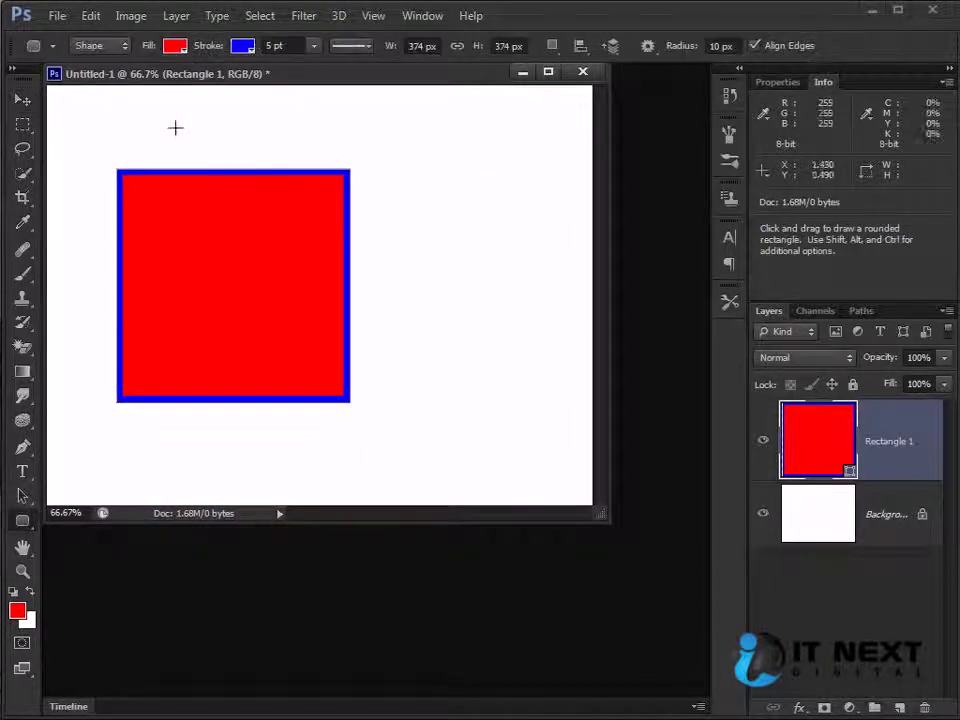
drag(97, 126, 507, 376)
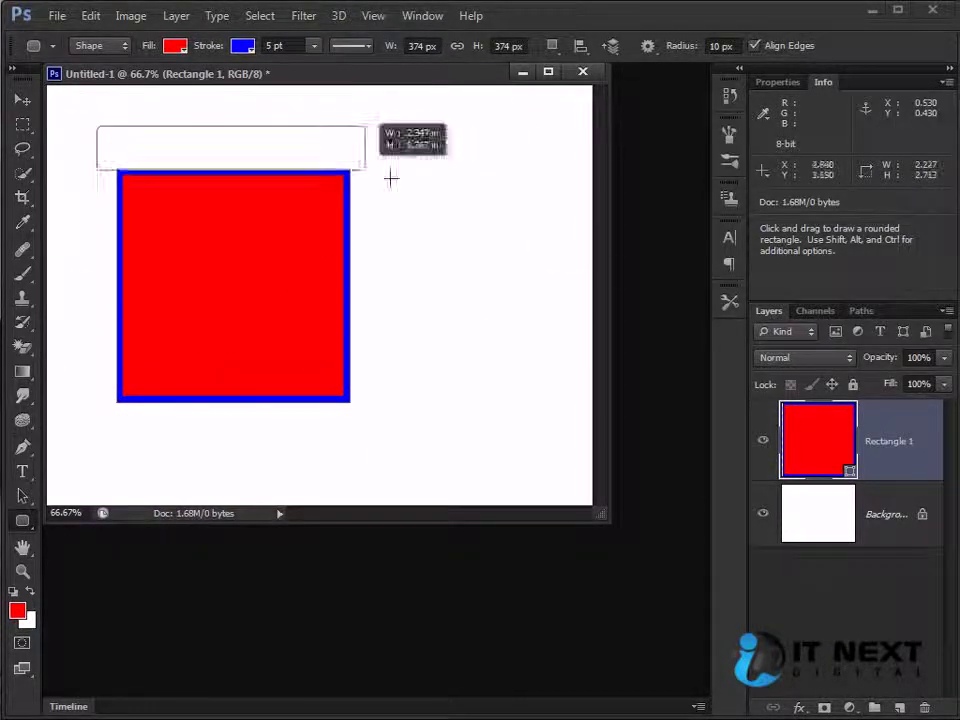
mouse_move(507, 376)
mouse_down()
mouse_move(288, 318)
mouse_move(550, 449)
mouse_up()
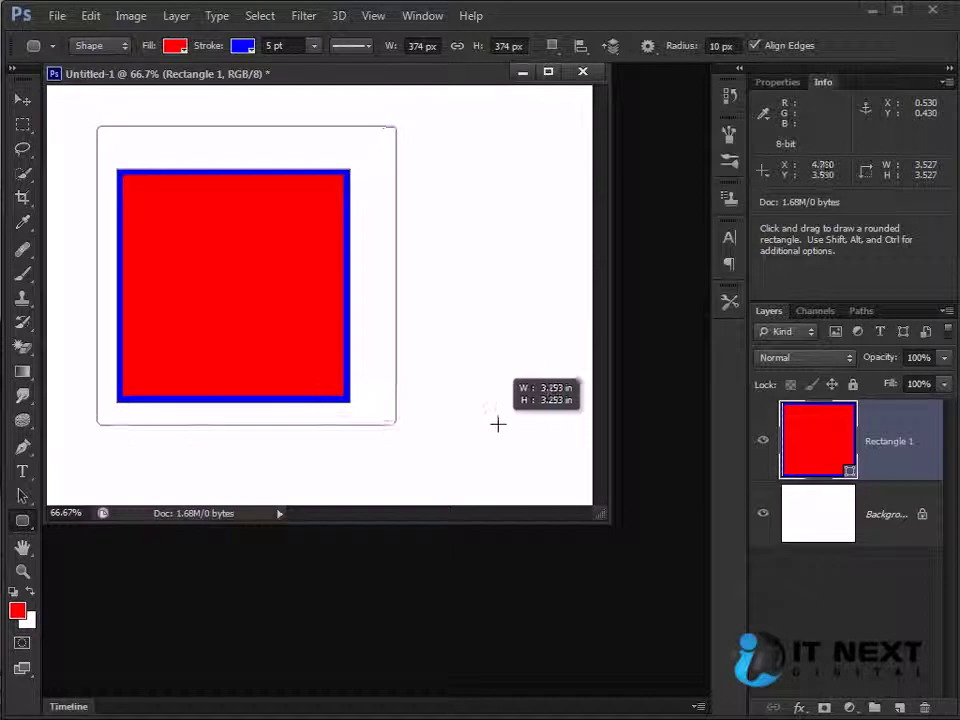
drag(550, 449, 481, 407)
key(ctrl+z)
drag(110, 117, 527, 446)
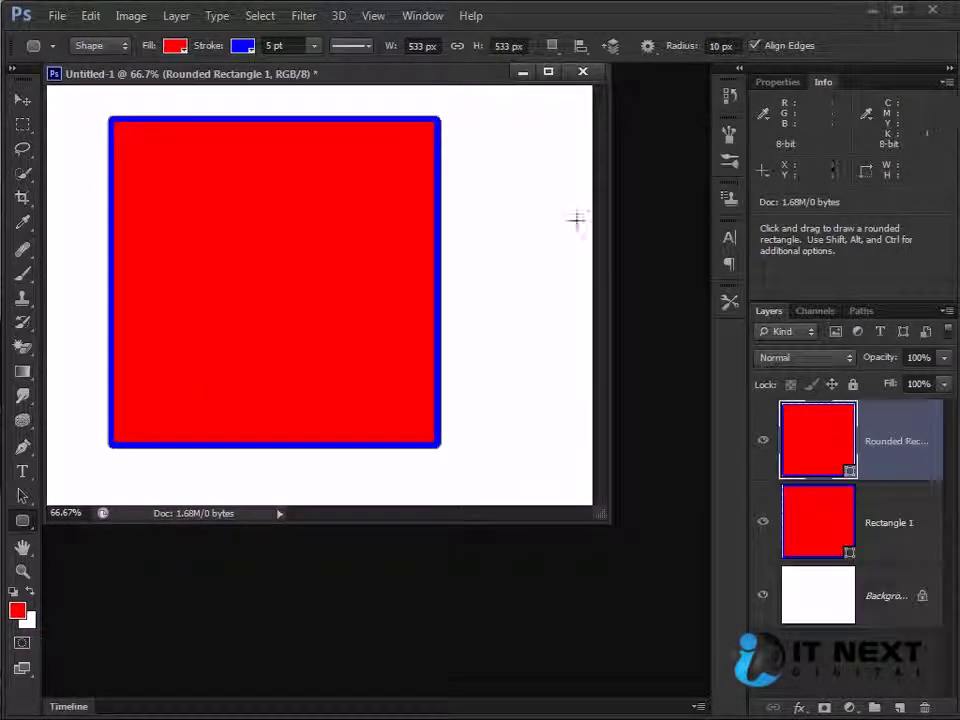
key(ctrl+z)
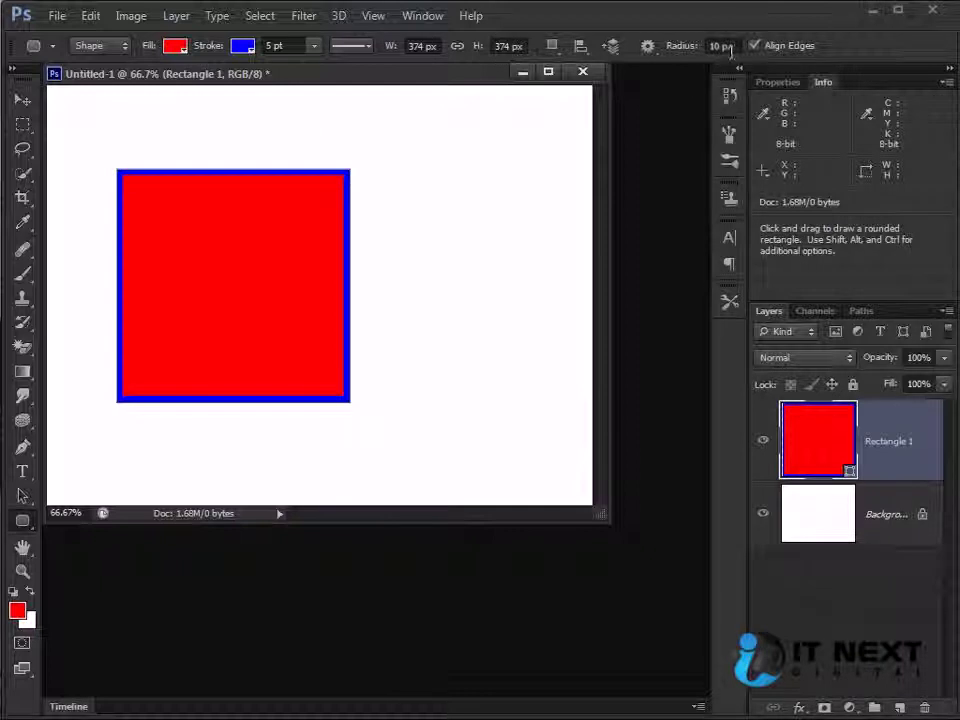
Try 500 px and then 50 px corner radii, drawing and undoing a shape each time
double_click(720, 46)
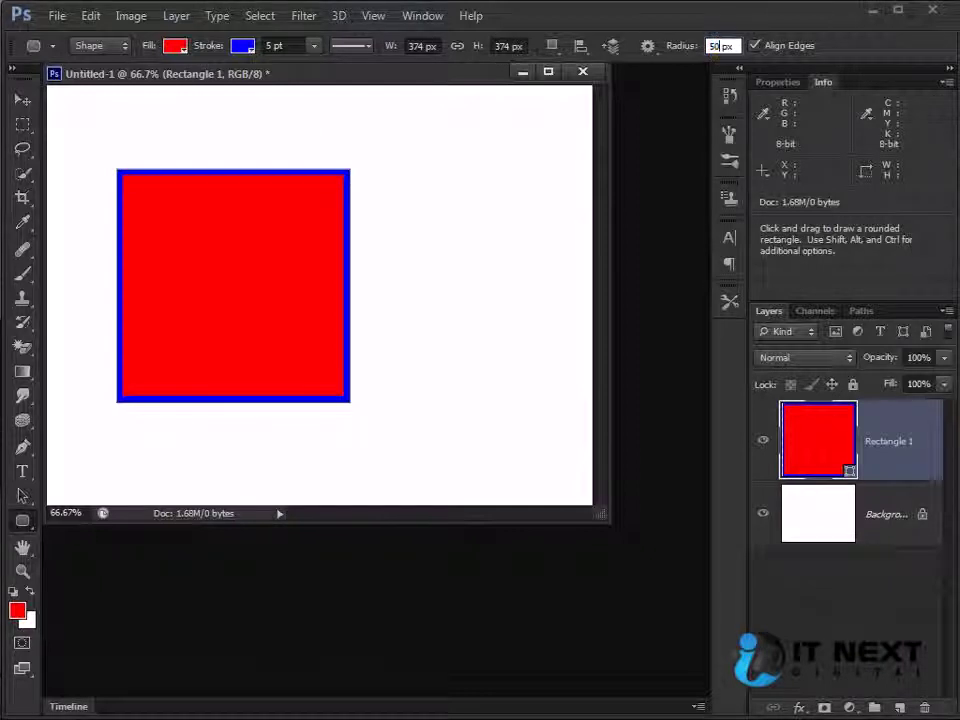
text(500)
drag(172, 130, 492, 464)
key(ctrl+z)
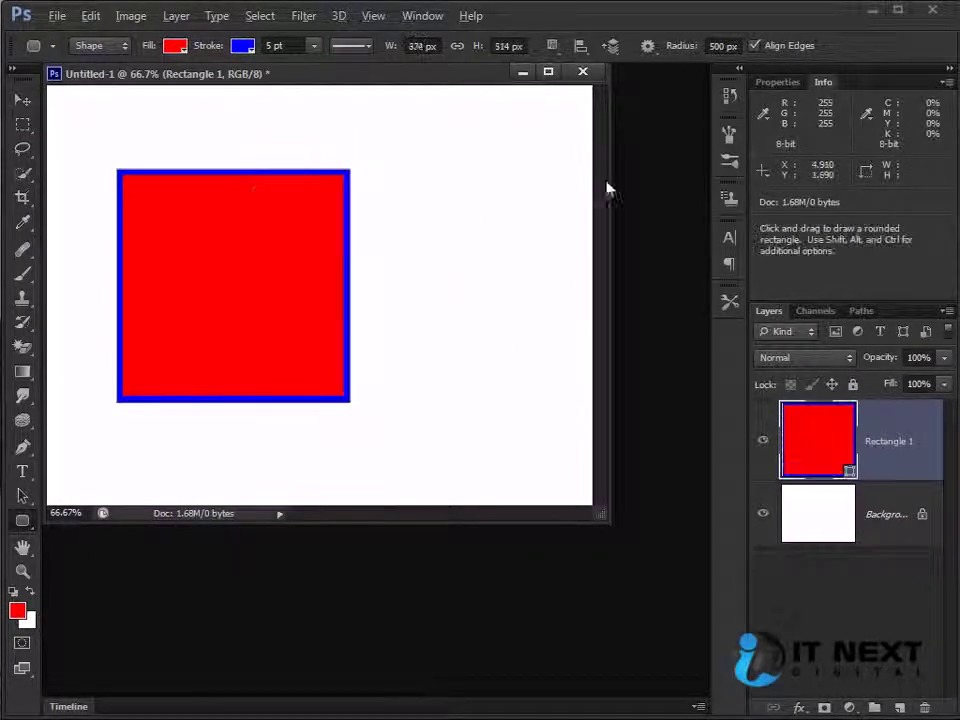
click(728, 45)
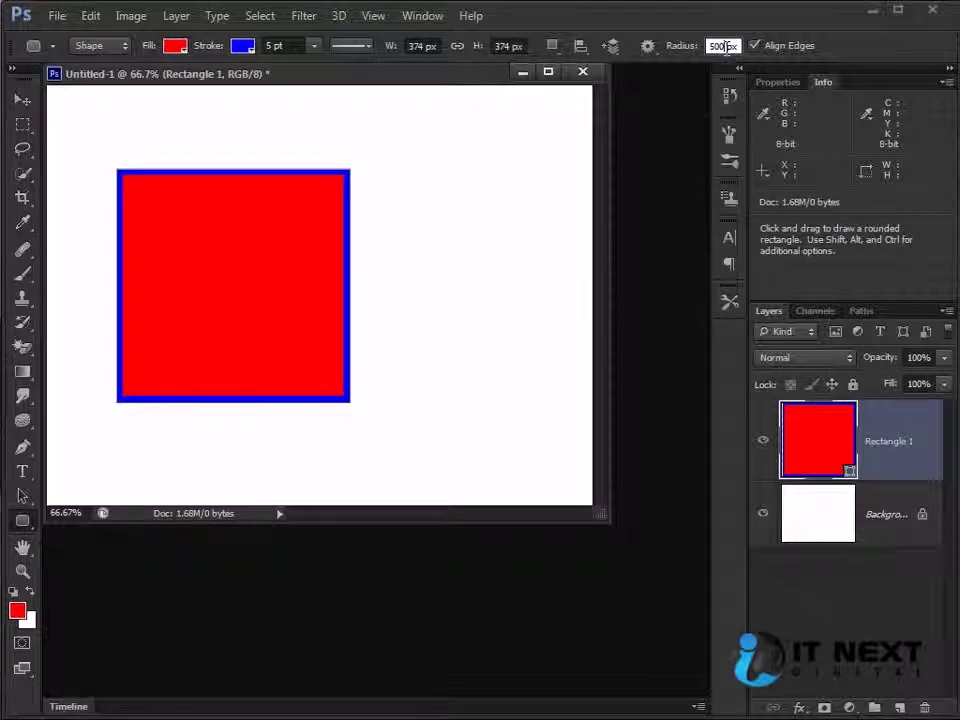
text(50)
key(Return)
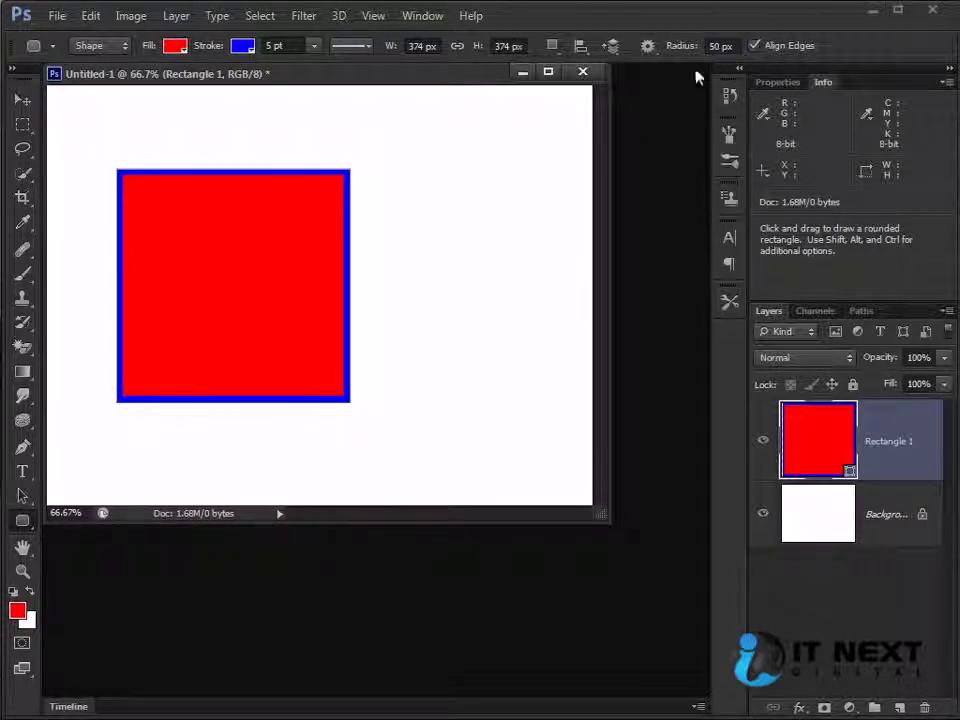
mouse_move(126, 136)
mouse_down()
mouse_move(560, 468)
mouse_move(521, 446)
mouse_up()
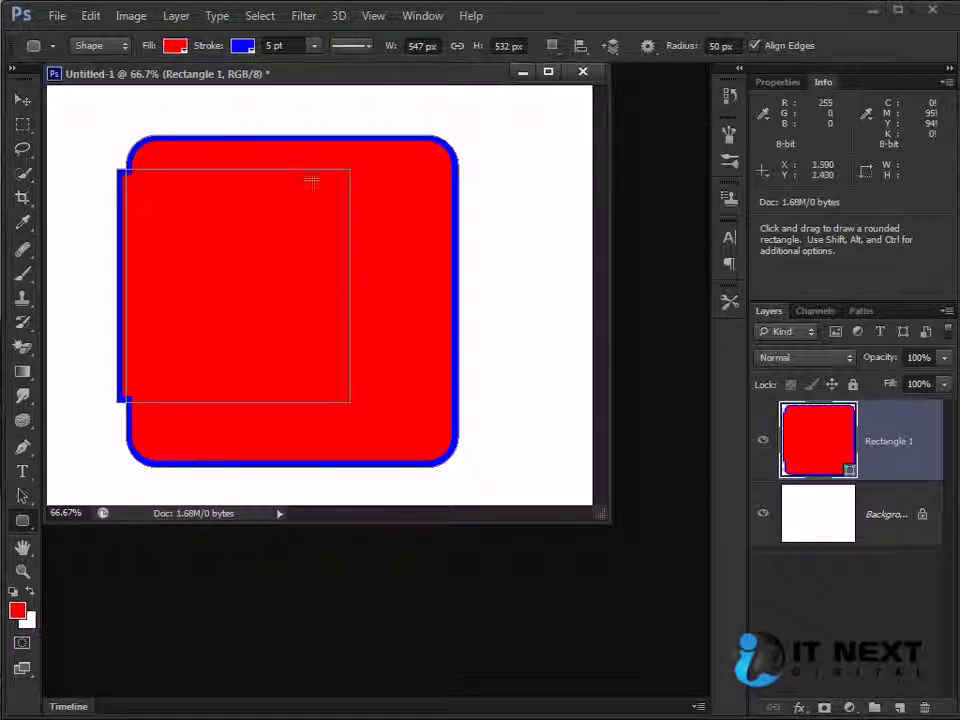
key(ctrl+z)
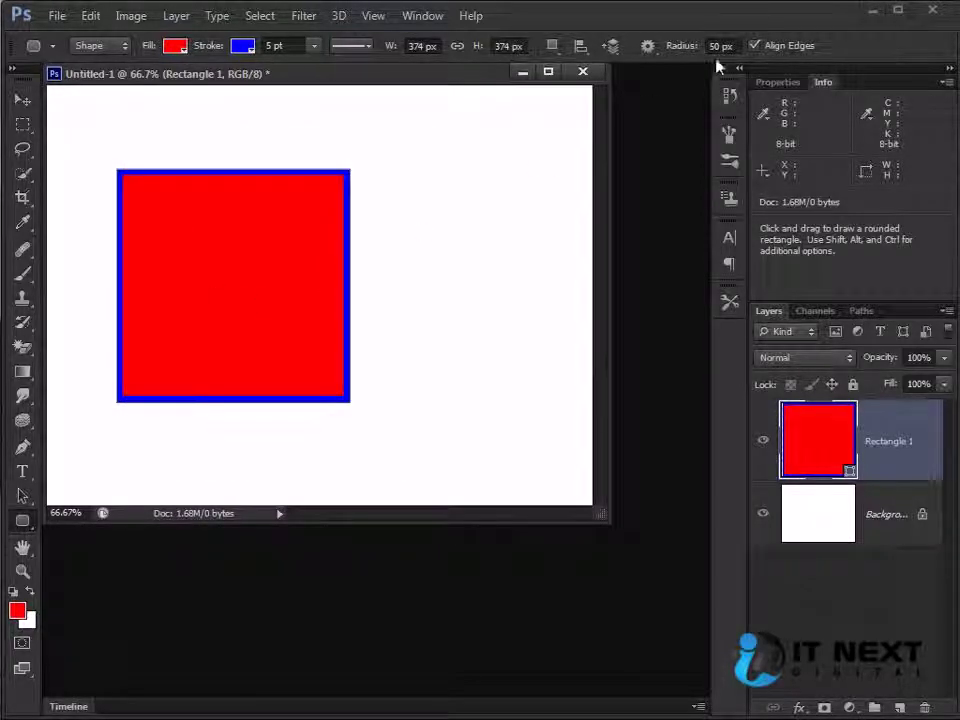
Set the corner radius to 51, draw another rounded rectangle, and undo it
click(719, 46)
text(5)
text(1)
drag(222, 126, 497, 443)
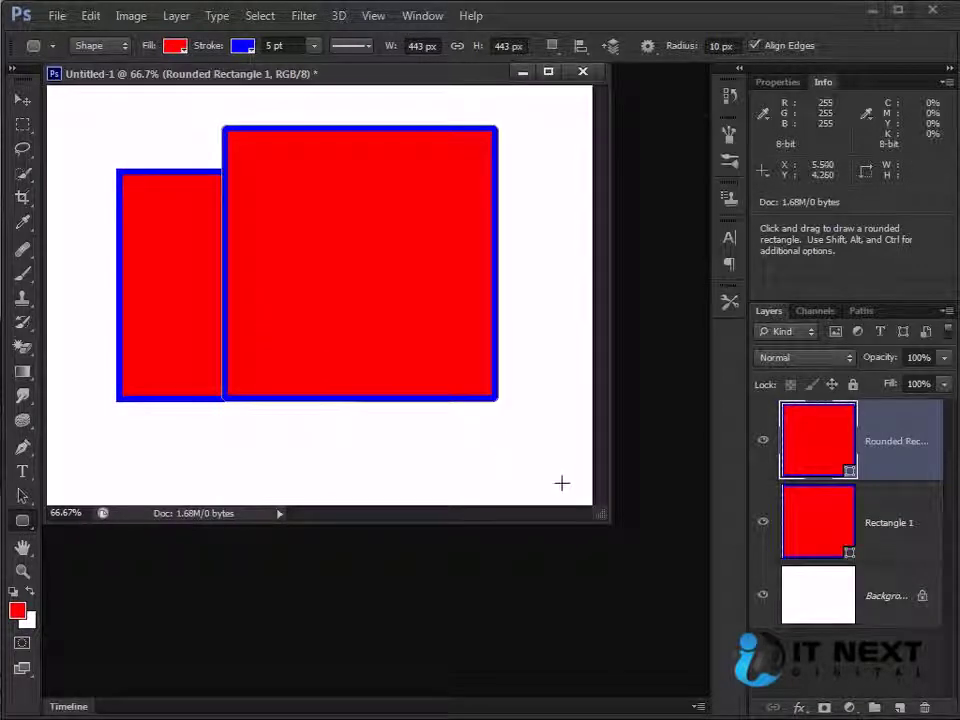
key(ctrl+z)
Delete the first rectangle and draw a new red rectangle near the top left
click(21, 99)
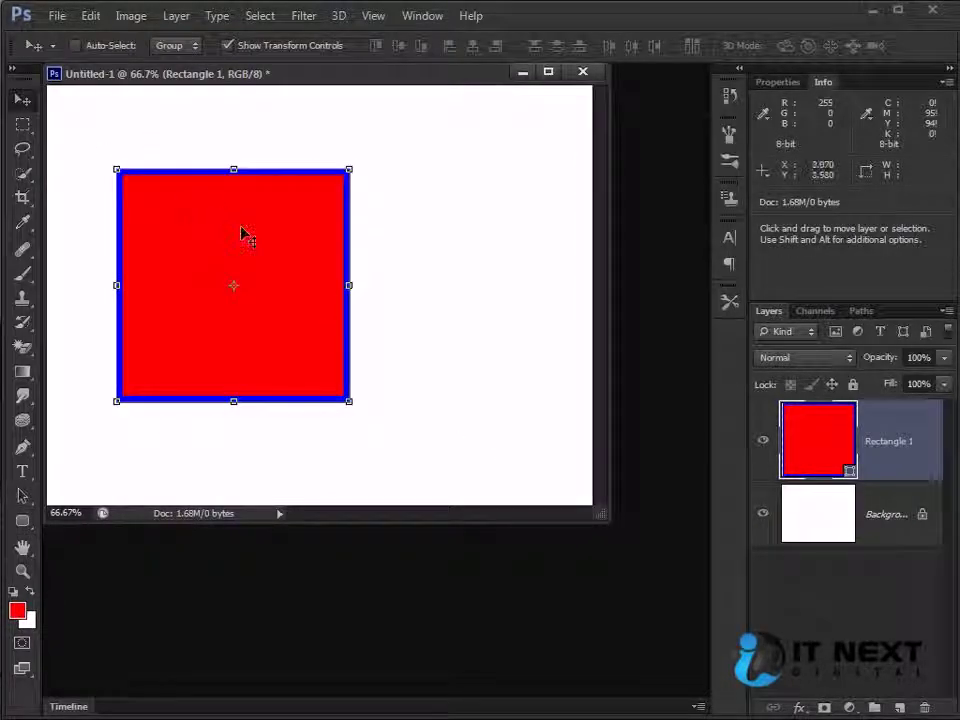
key(Delete)
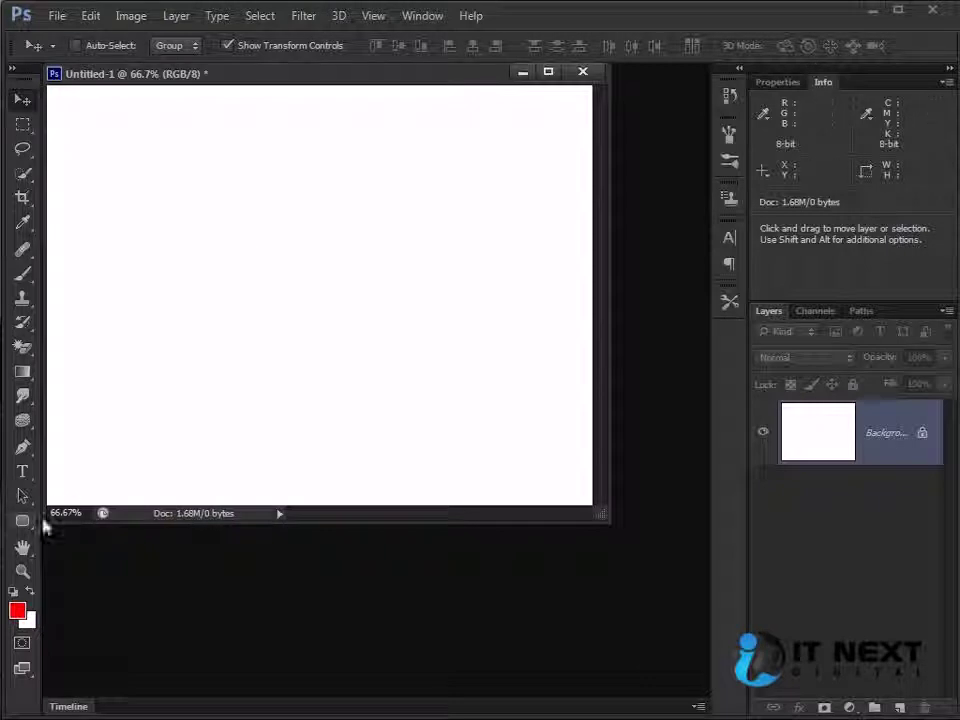
click(22, 520)
click(99, 522)
drag(109, 145, 245, 172)
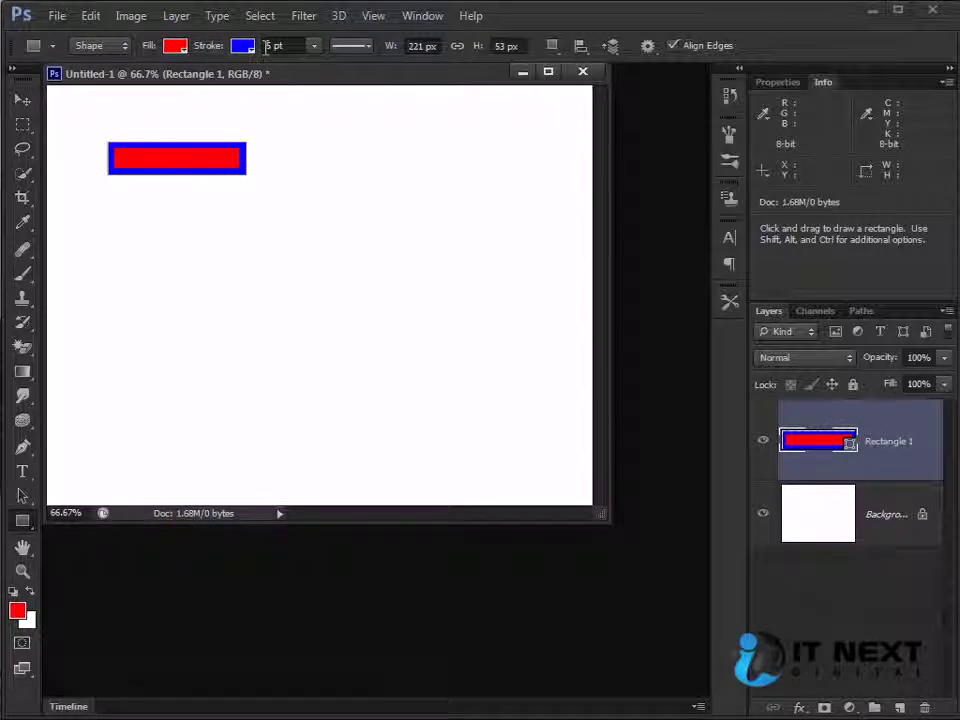
Remove the rectangle's stroke colour, nudge it, then delete it
click(247, 47)
click(162, 83)
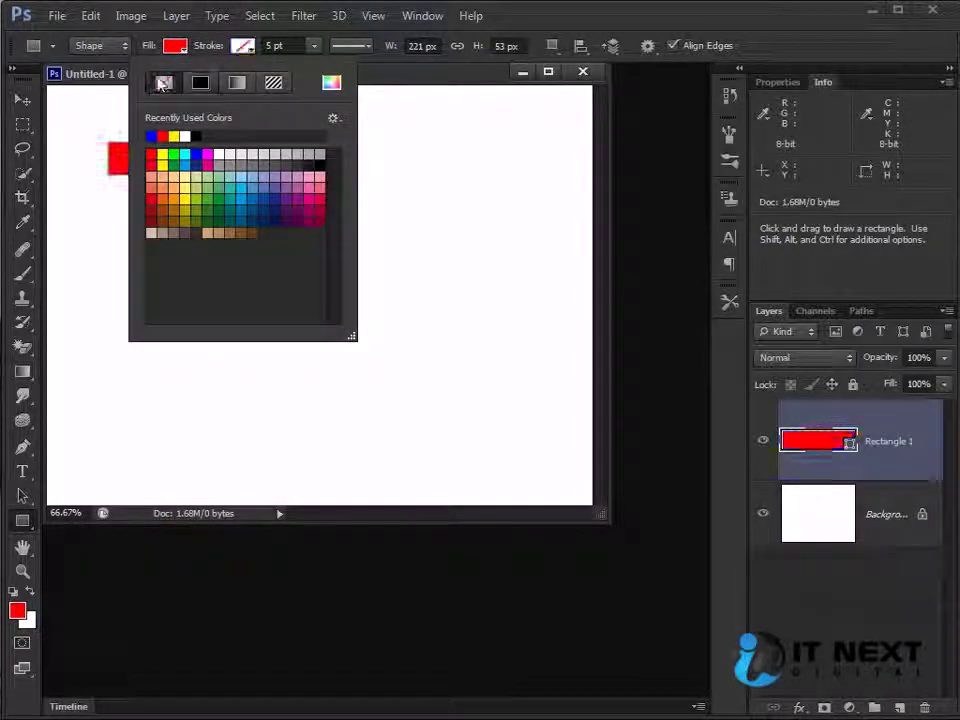
click(300, 42)
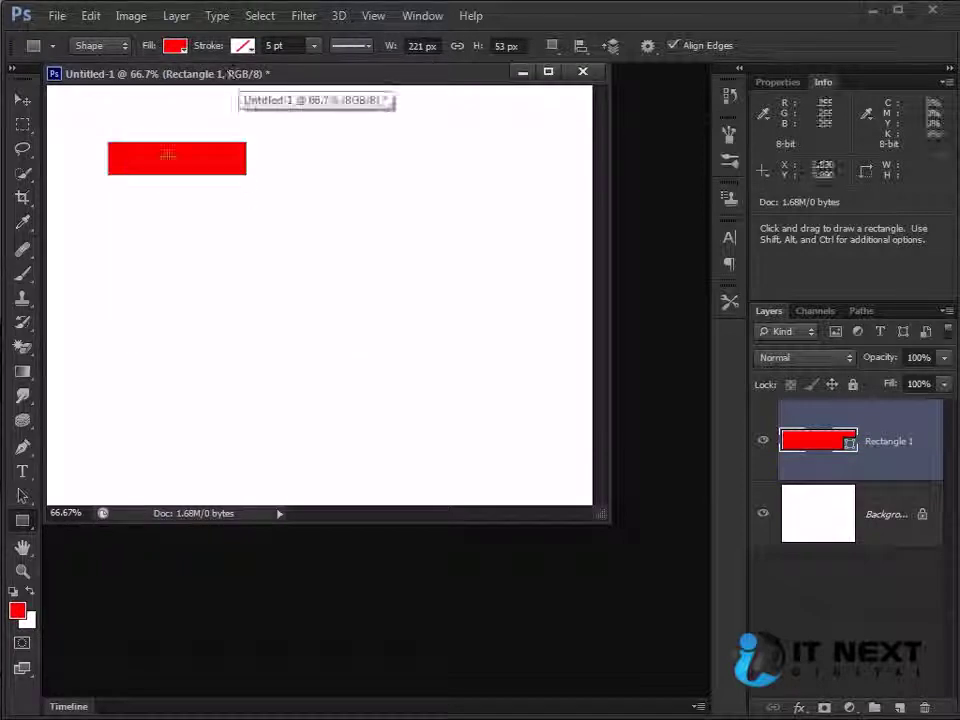
key(v)
drag(225, 167, 229, 180)
key(Delete)
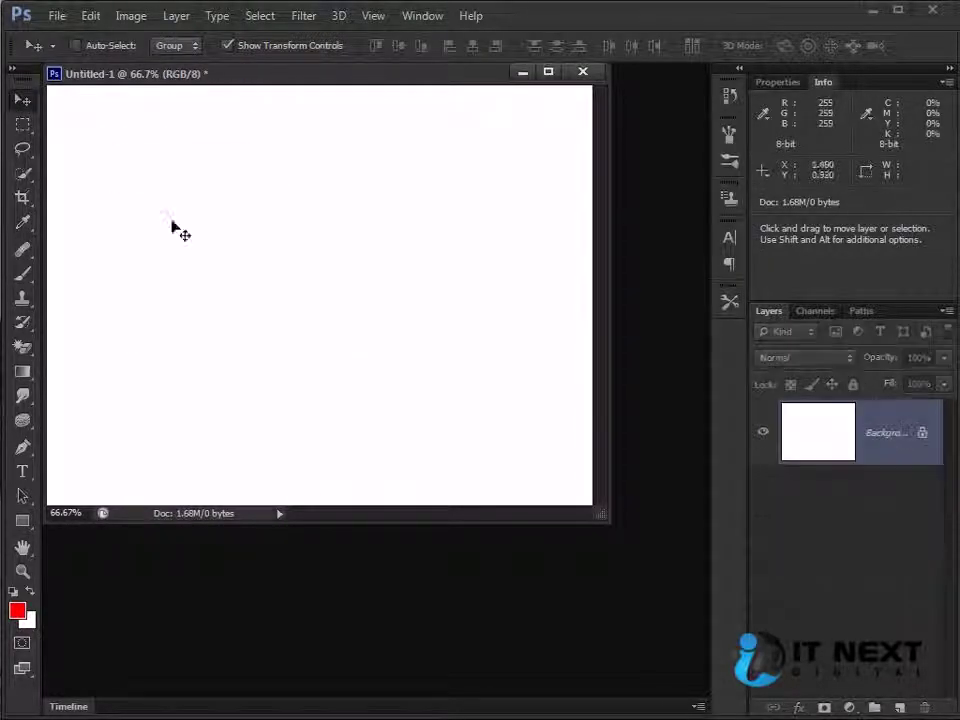
Redraw a red rectangle at the top left with Stroke set to No Color
click(22, 372)
click(22, 520)
drag(88, 142, 238, 176)
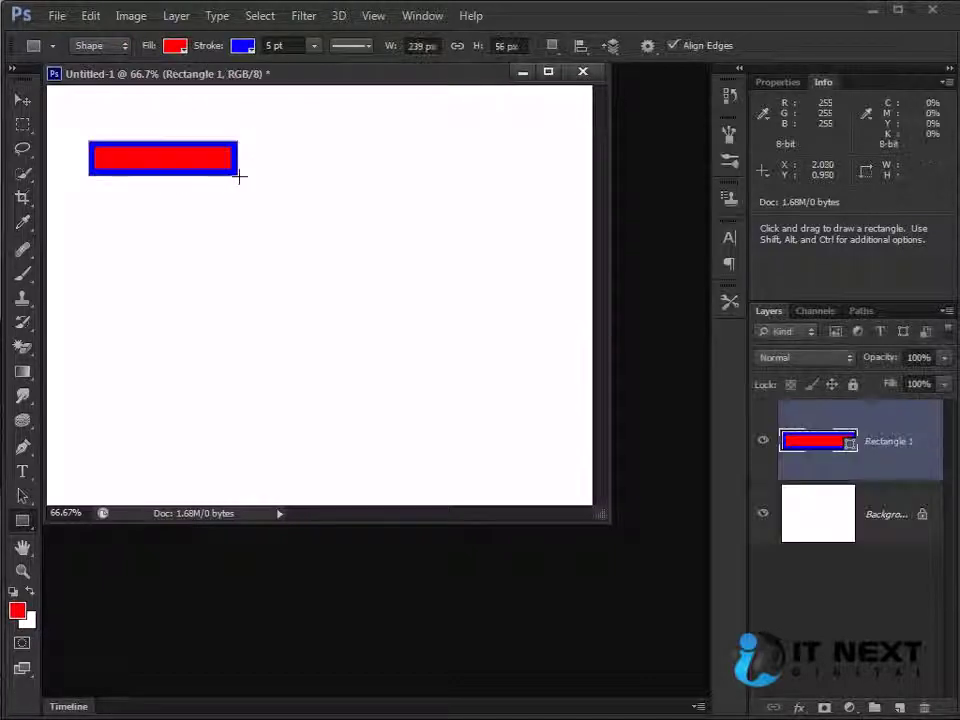
key(ctrl+z)
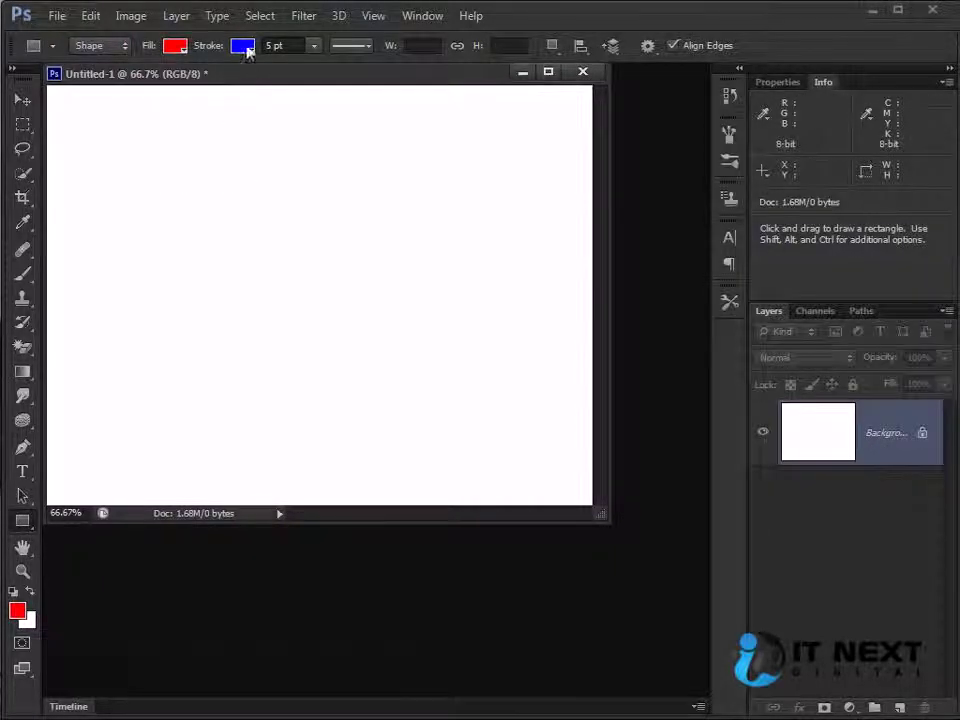
click(243, 47)
click(163, 82)
drag(74, 108, 248, 161)
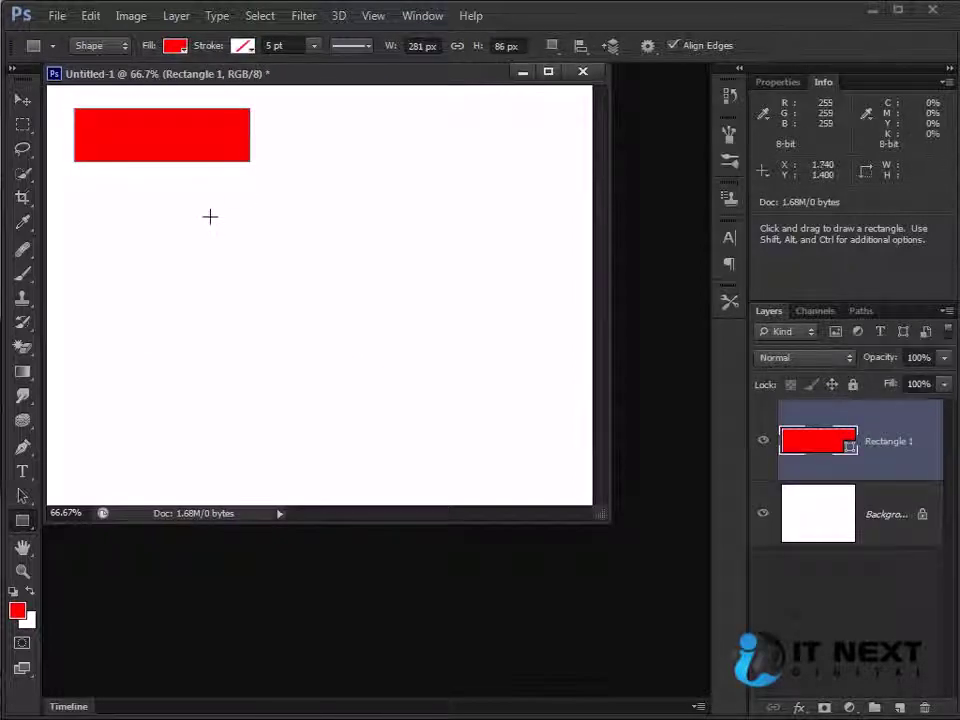
Draw a red rounded rectangle beneath the first rectangle and deselect it
right_click(22, 521)
click(109, 535)
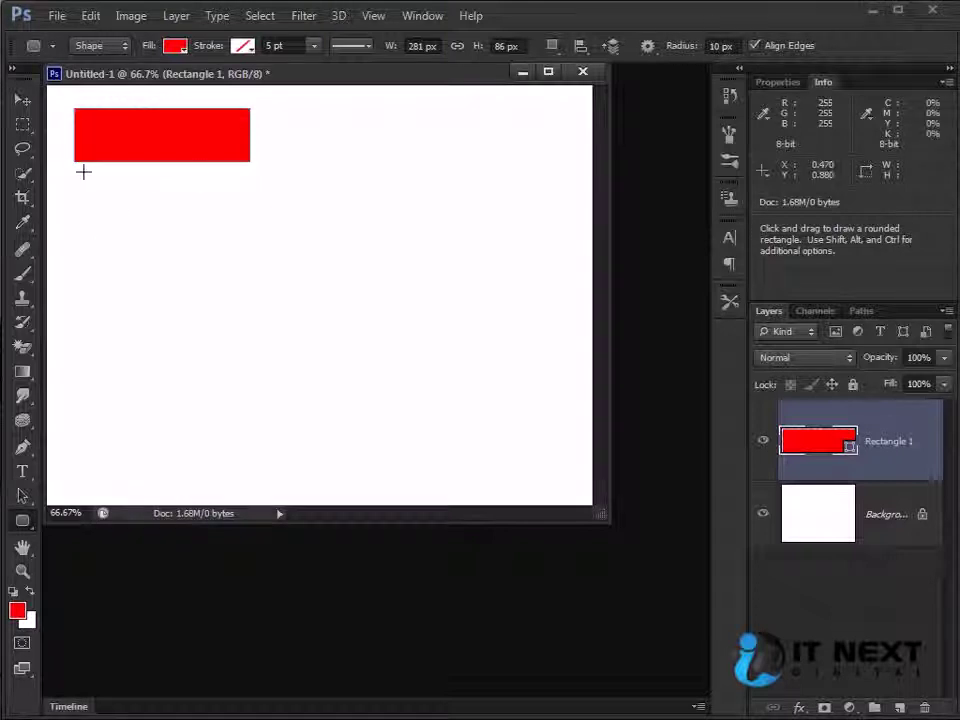
drag(79, 175, 253, 217)
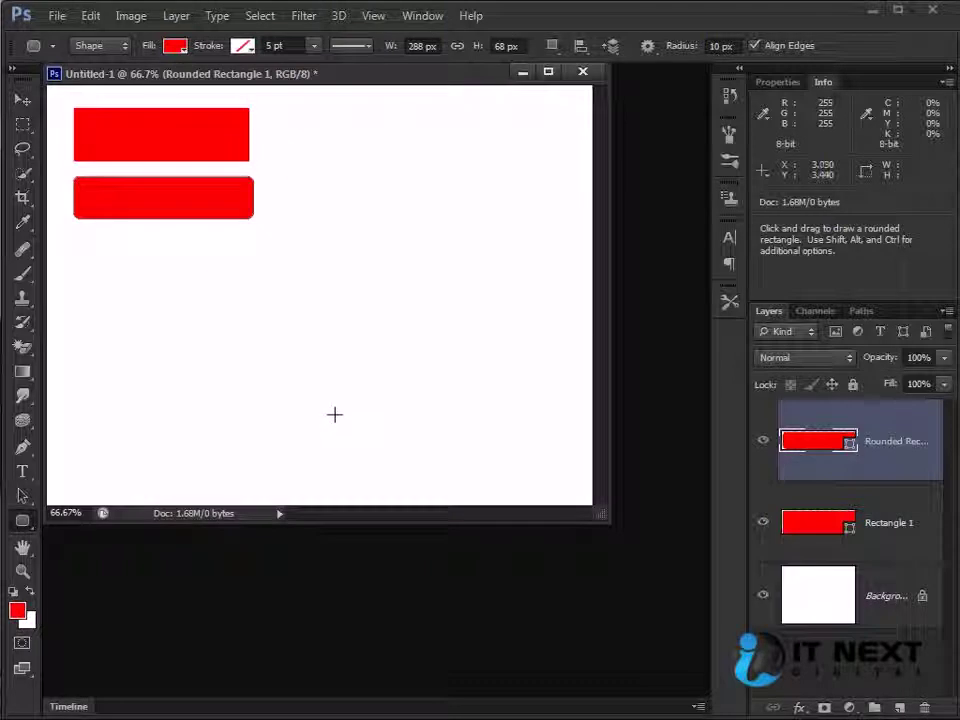
click(22, 99)
click(413, 264)
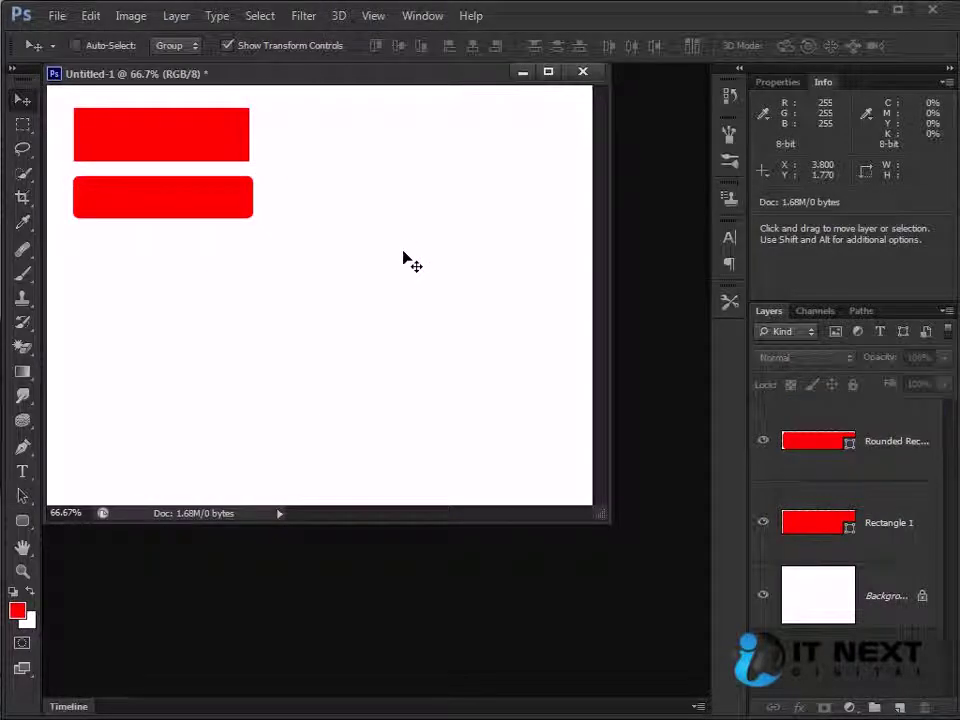
click(22, 520)
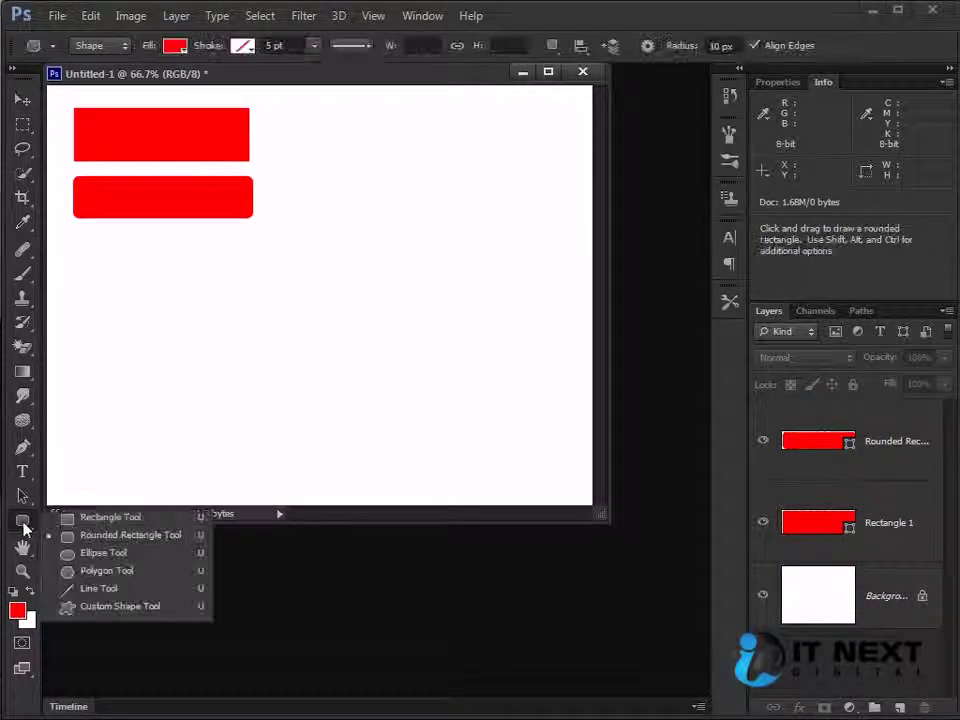
Draw a red circle with the Ellipse Tool and move it up and right
click(160, 557)
mouse_move(196, 258)
mouse_down()
mouse_move(315, 412)
mouse_move(401, 434)
mouse_up()
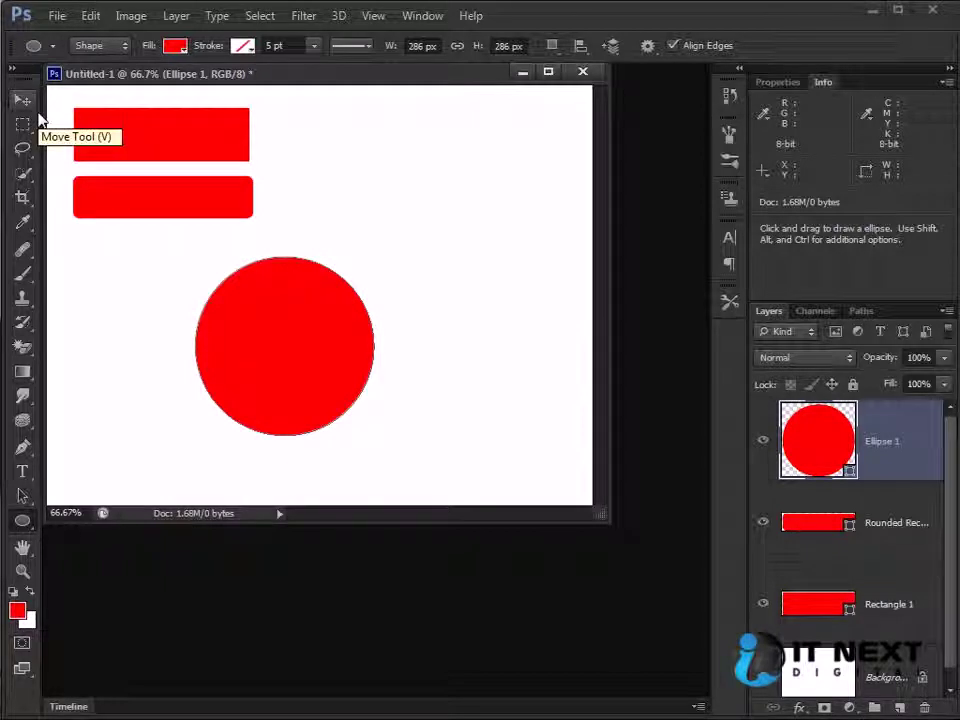
click(28, 104)
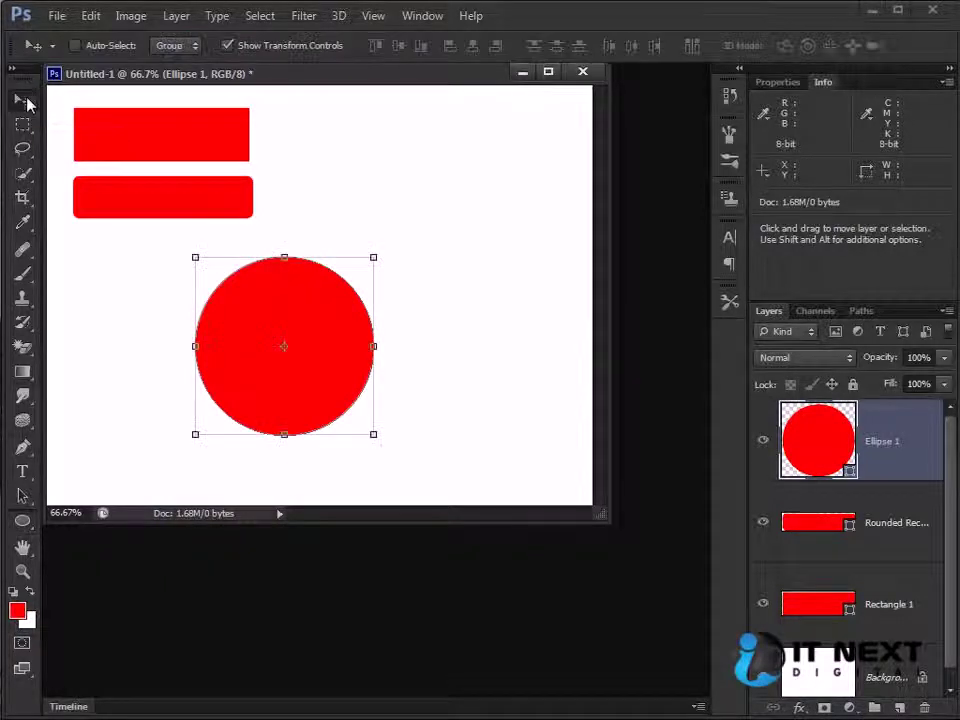
drag(296, 296, 420, 203)
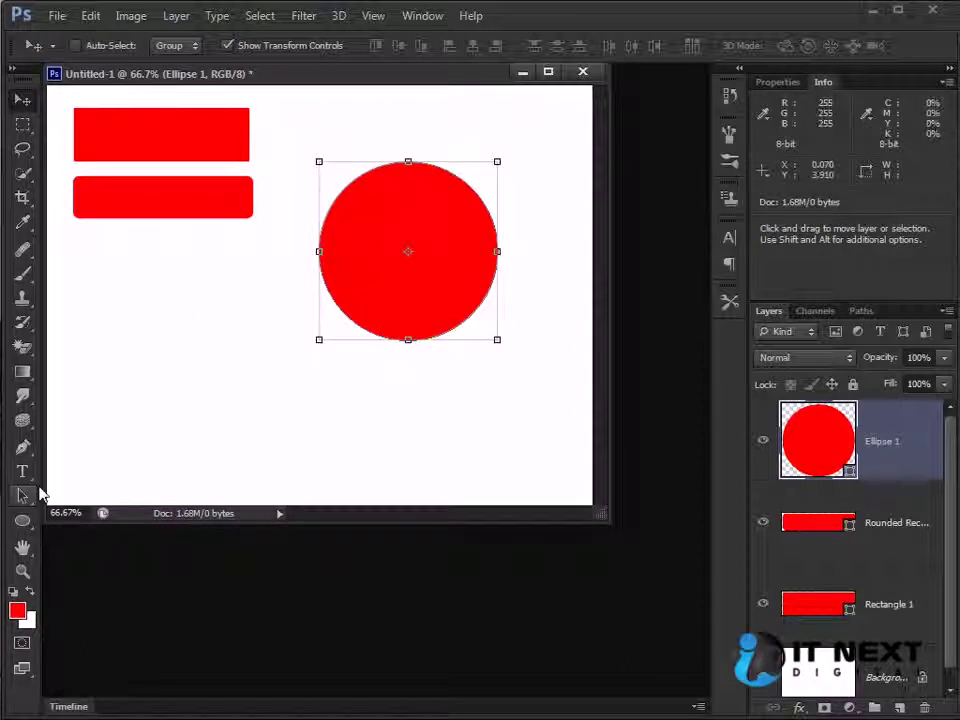
Place and delete a five-point pen shape, then move the circle just below the rectangles
click(22, 447)
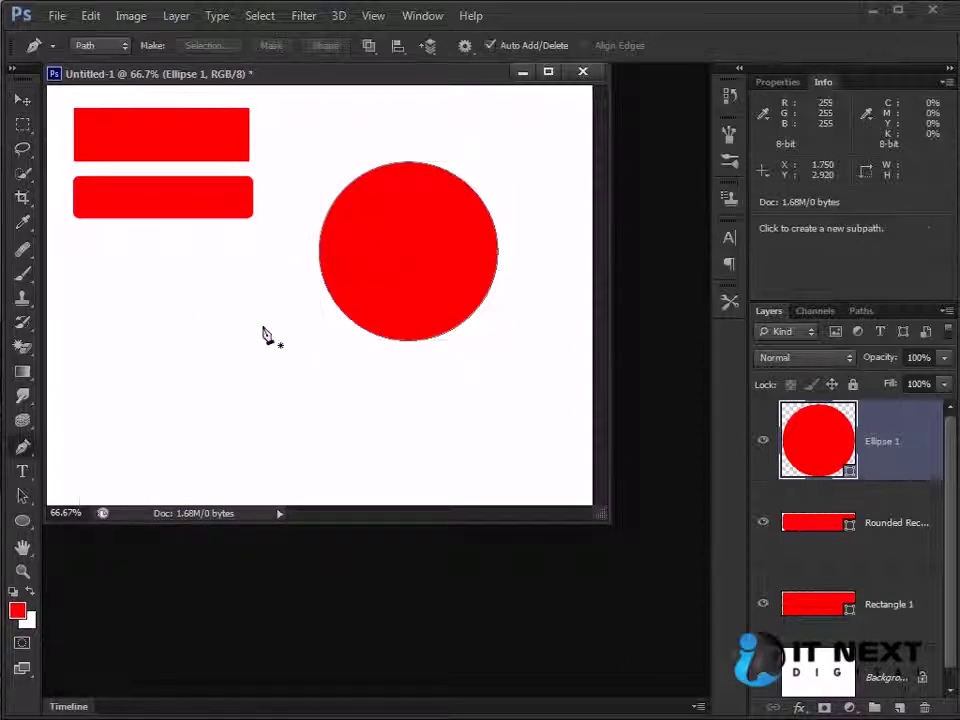
click(226, 302)
click(176, 376)
click(315, 436)
click(330, 369)
click(291, 320)
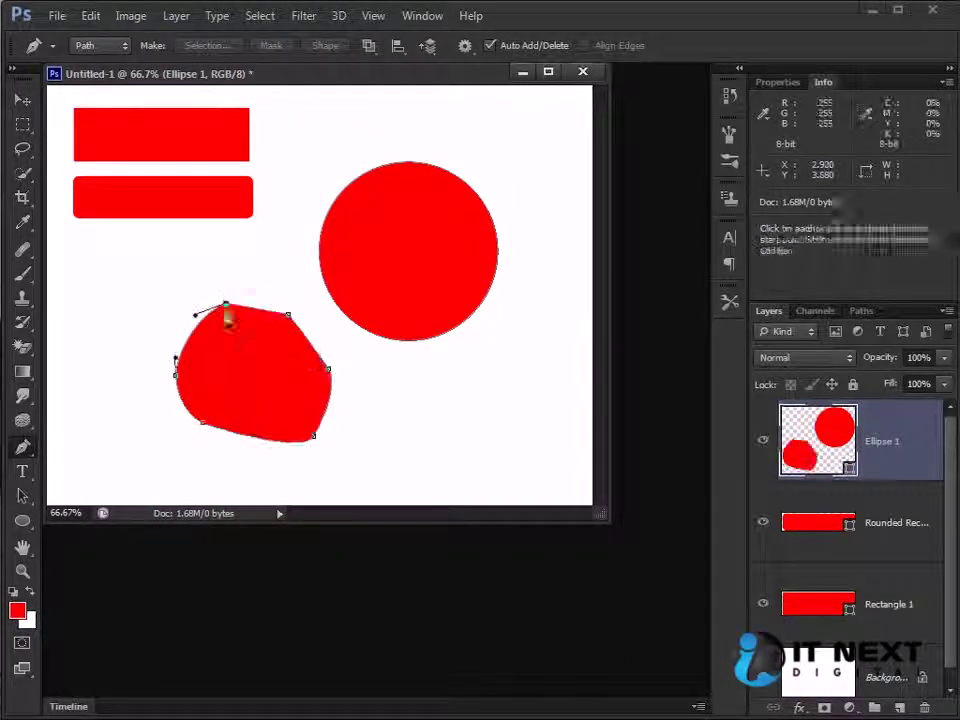
click(22, 100)
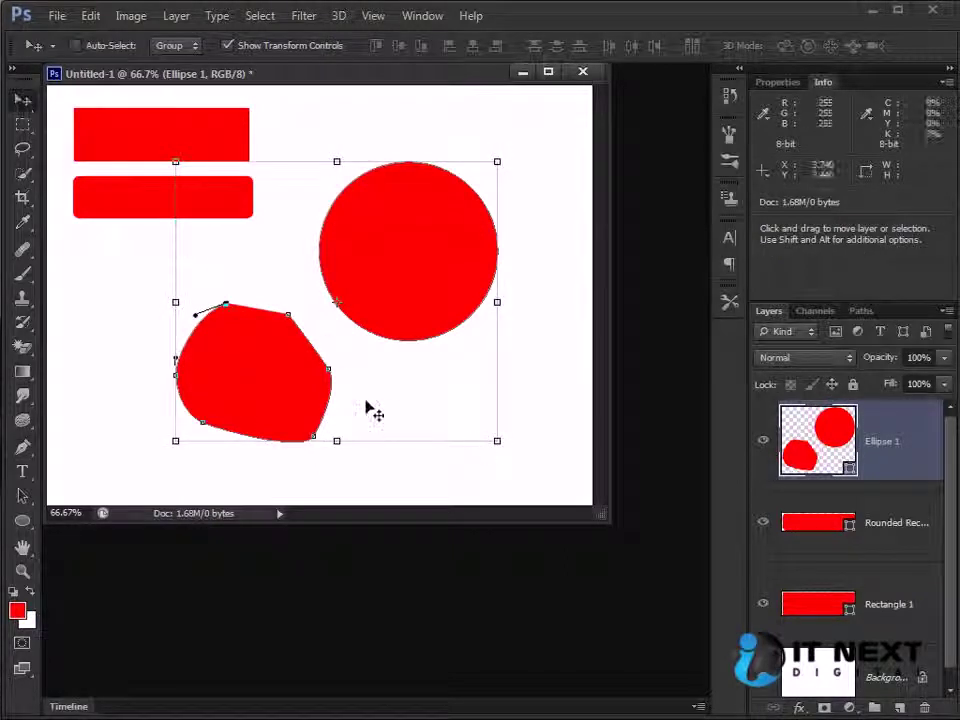
key(Delete)
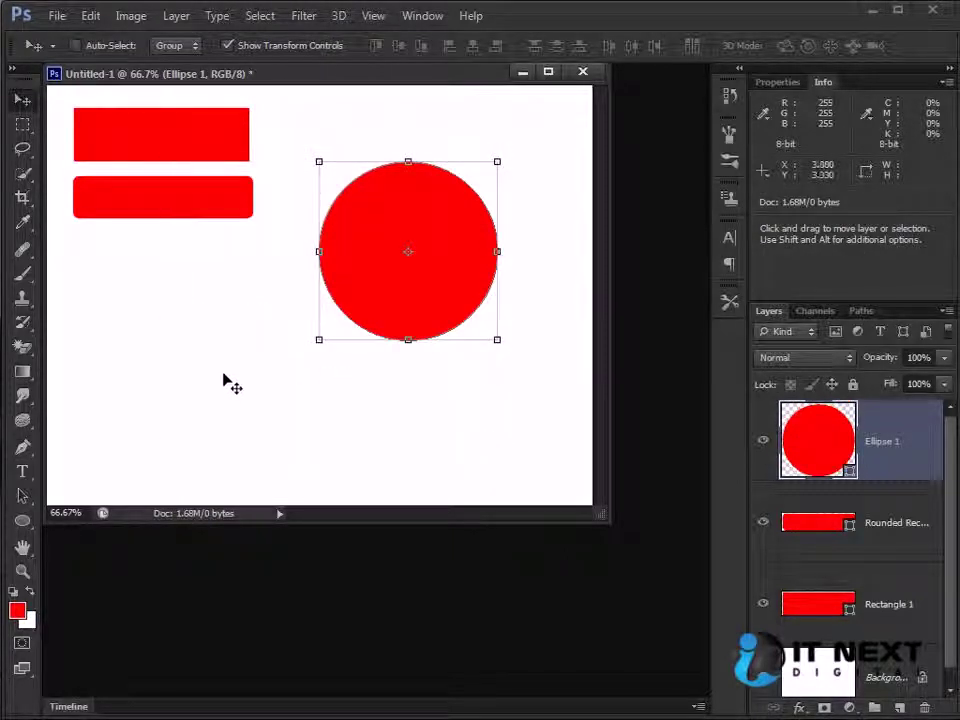
drag(369, 321, 212, 367)
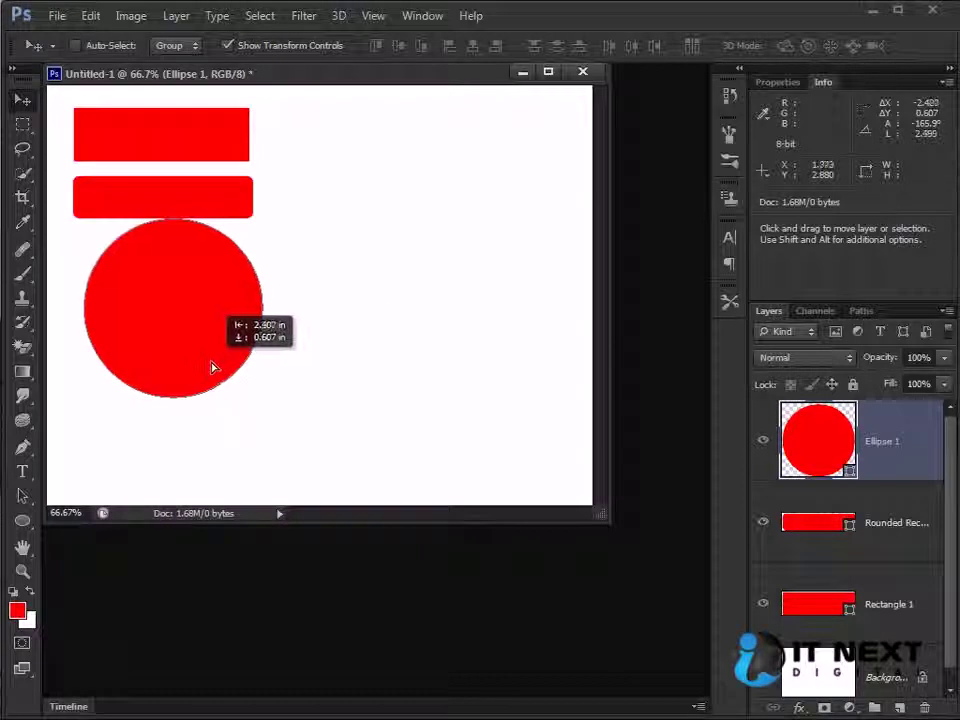
click(22, 520)
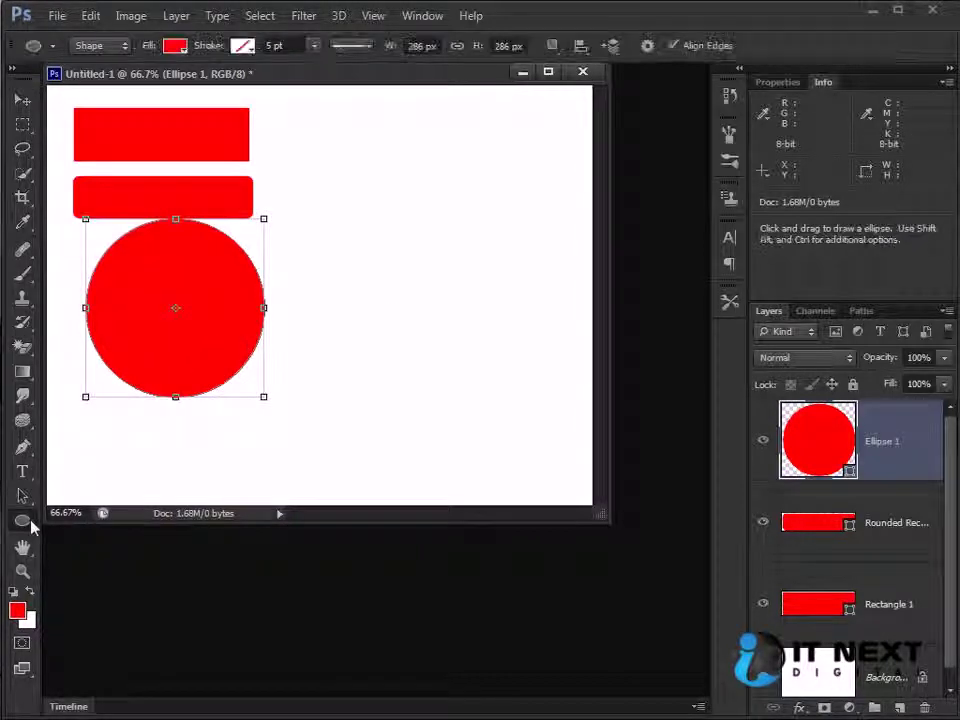
right_click(27, 522)
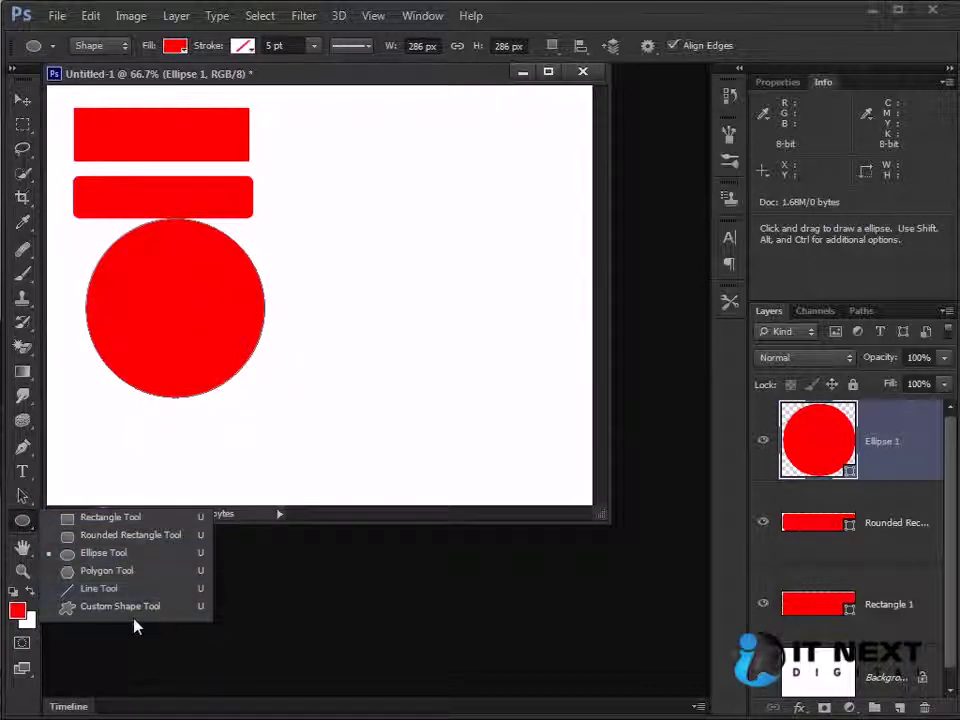
click(415, 77)
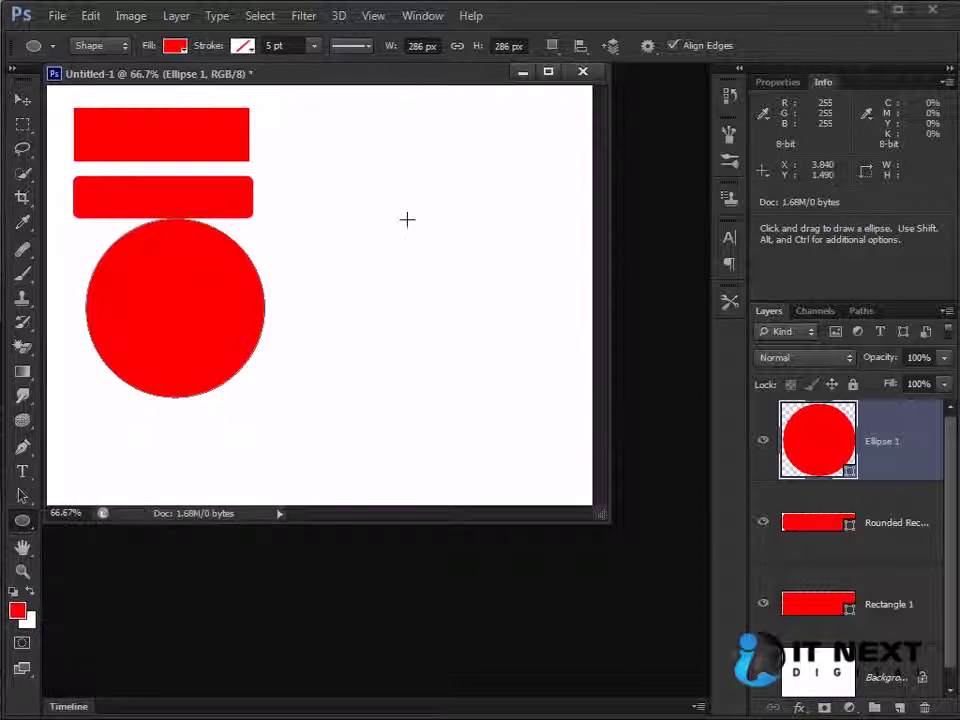